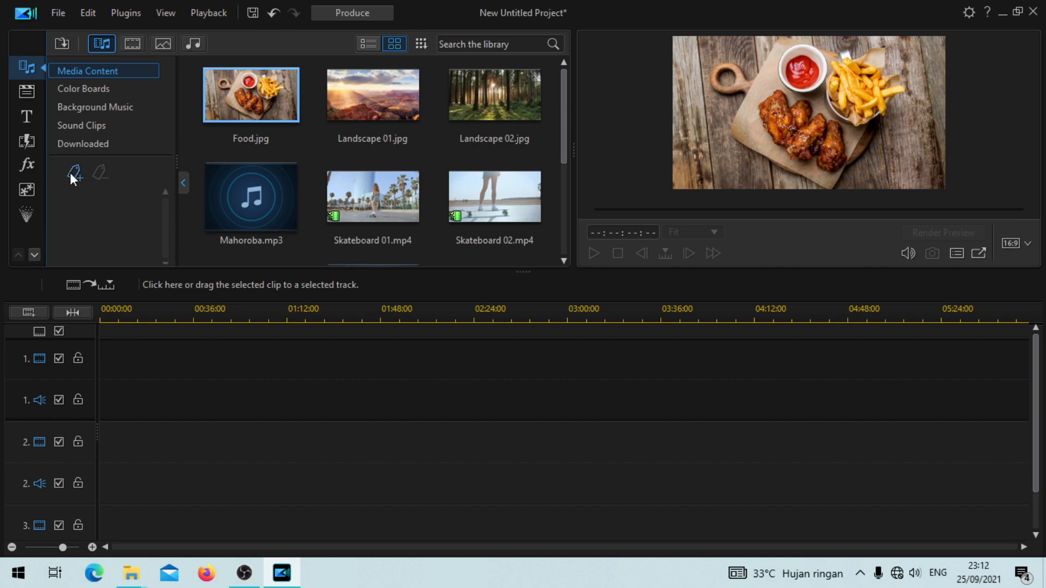
Step: Add the Default text-only title at the start of video track 1 and open it in the Title Designer
{"action": "left_click", "coordinate": [27, 122]}
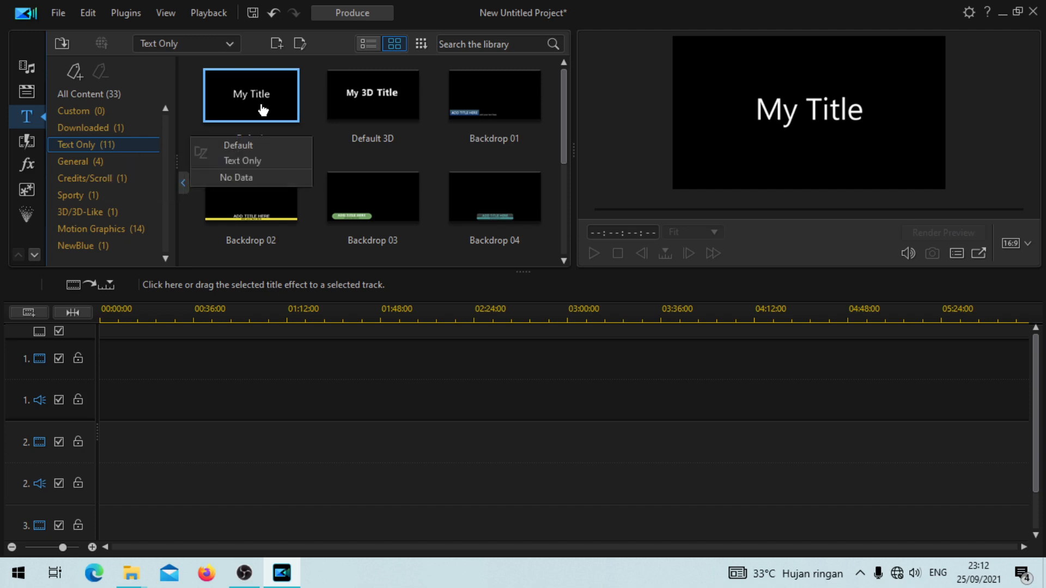
{"action": "left_click_drag", "start_coordinate": [263, 110], "coordinate": [102, 366]}
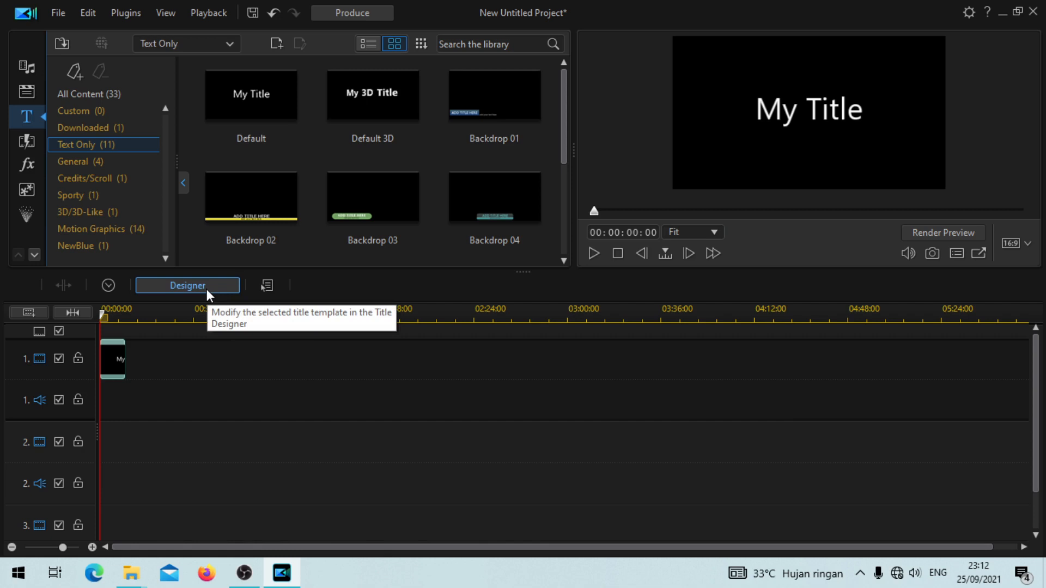
{"action": "key", "text": "F2"}
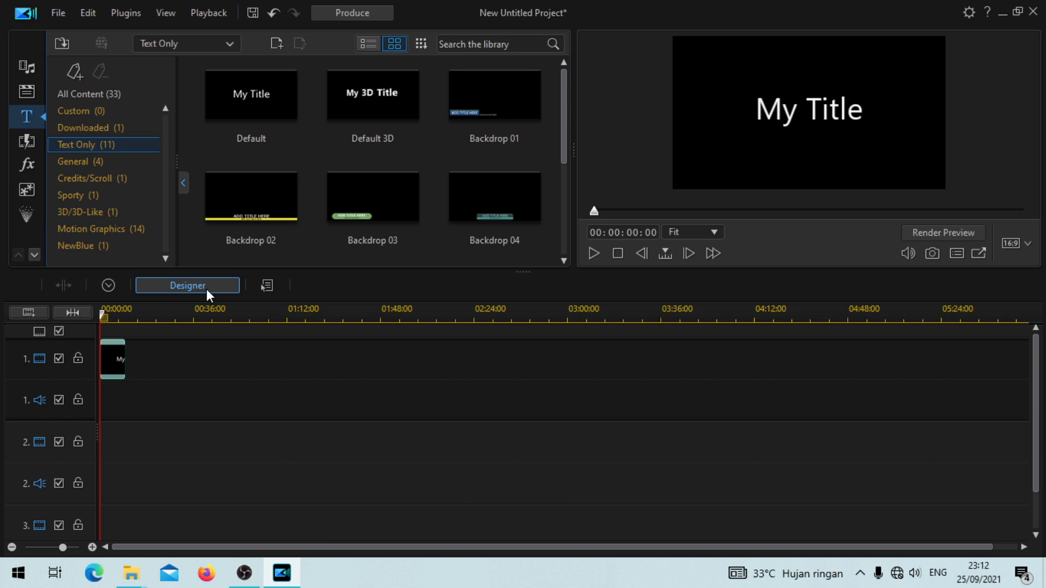
{"action": "left_click", "coordinate": [207, 289]}
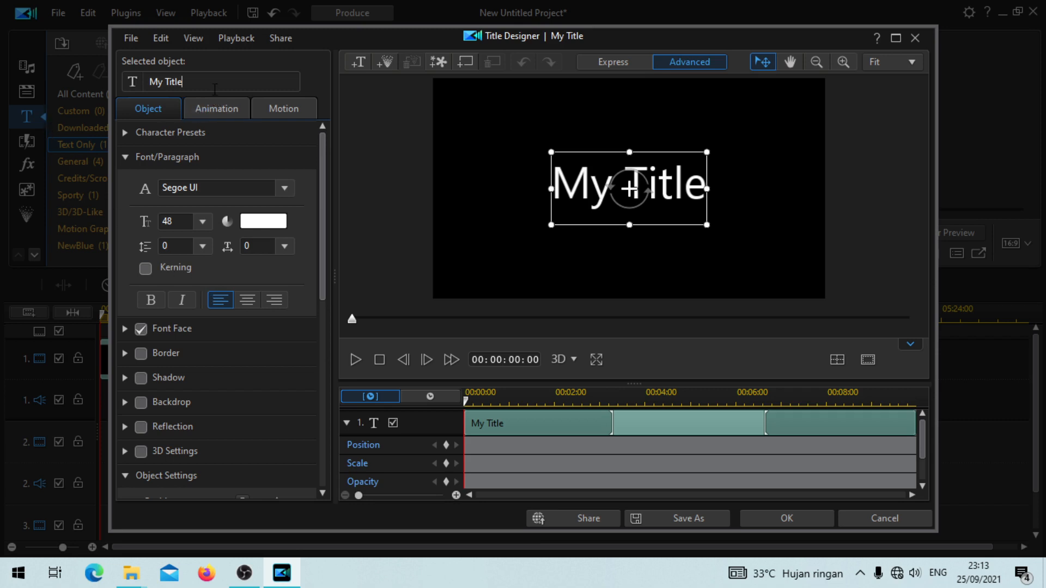
Step: Replace the title's text with "The Football"
{"action": "key", "text": "BackSpace"}
{"action": "key", "text": "BackSpace"}
{"action": "key", "text": "BackSpace"}
{"action": "key", "text": "BackSpace"}
{"action": "key", "text": "BackSpace"}
{"action": "key", "text": "BackSpace"}
{"action": "key", "text": "BackSpace"}
{"action": "key", "text": "BackSpace"}
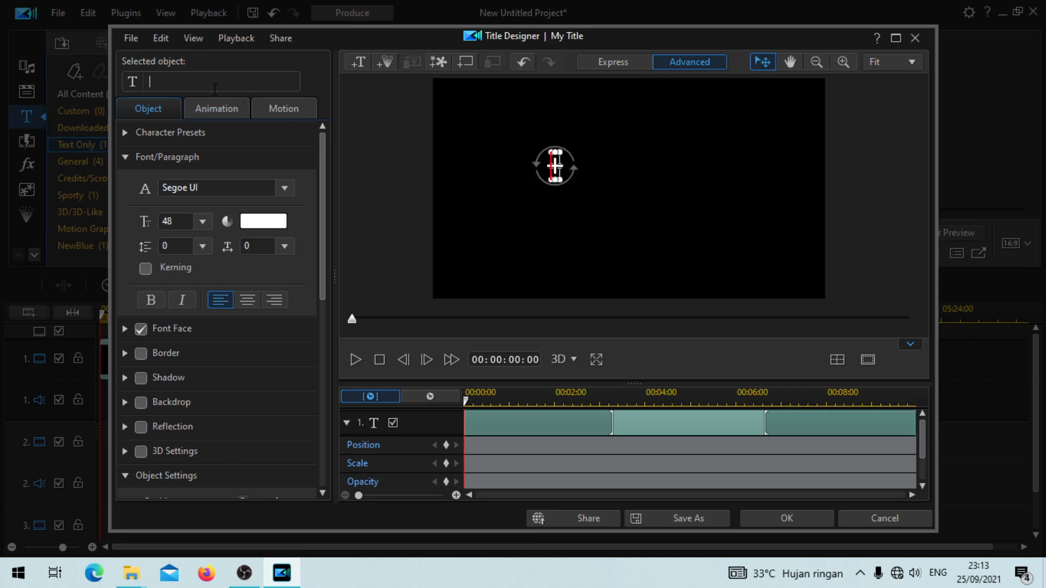
{"action": "type", "text": "Thwe"}
{"action": "key", "text": "BackSpace"}
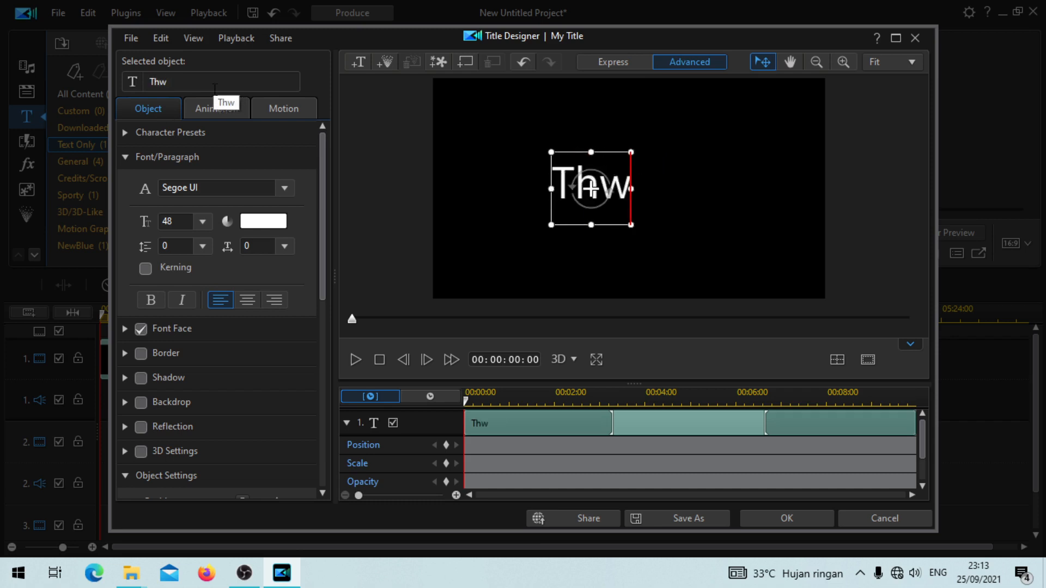
{"action": "key", "text": "BackSpace"}
{"action": "type", "text": "e F"}
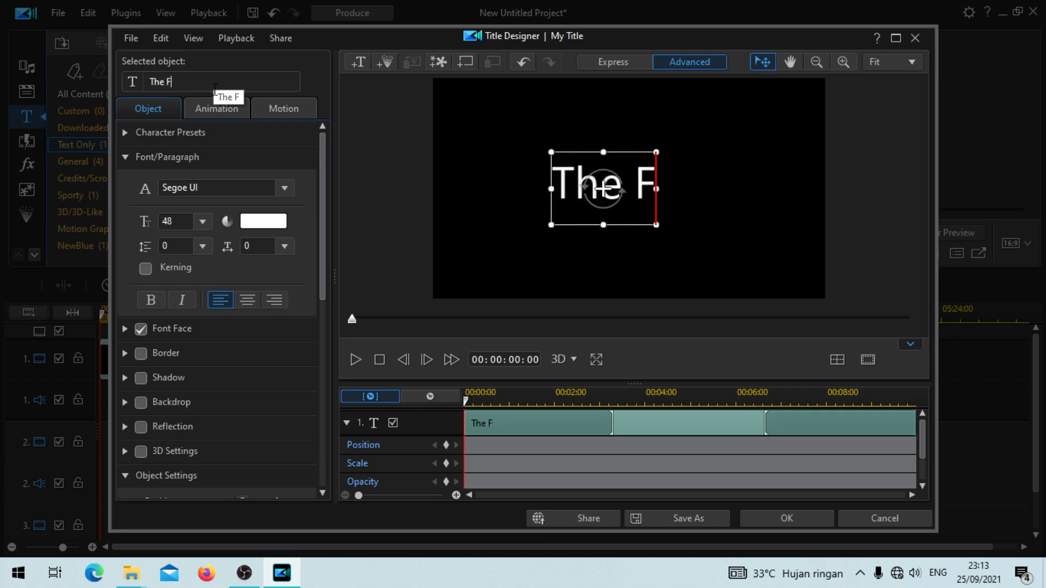
{"action": "type", "text": "pptba"}
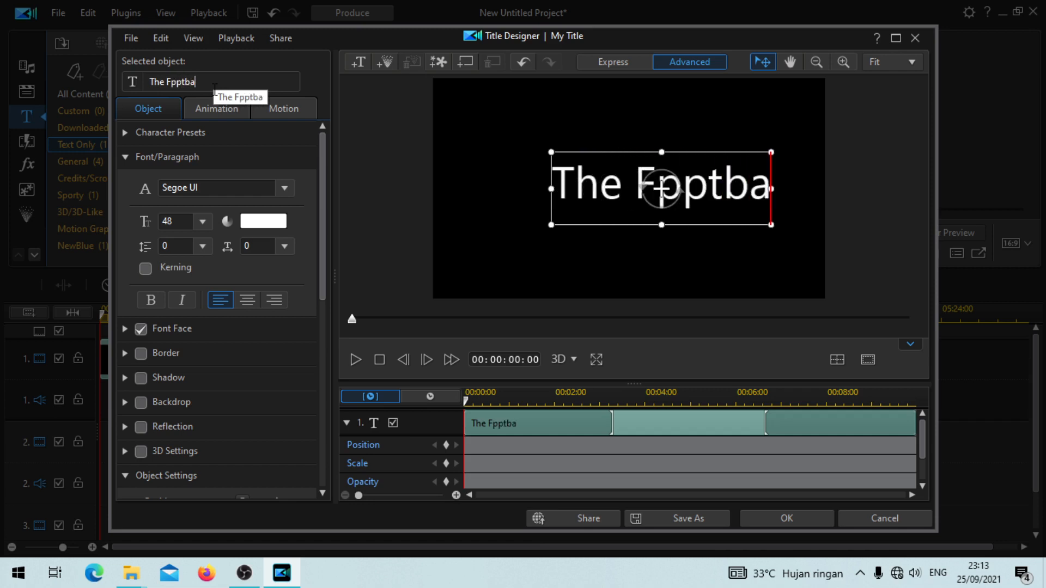
{"action": "type", "text": "ll"}
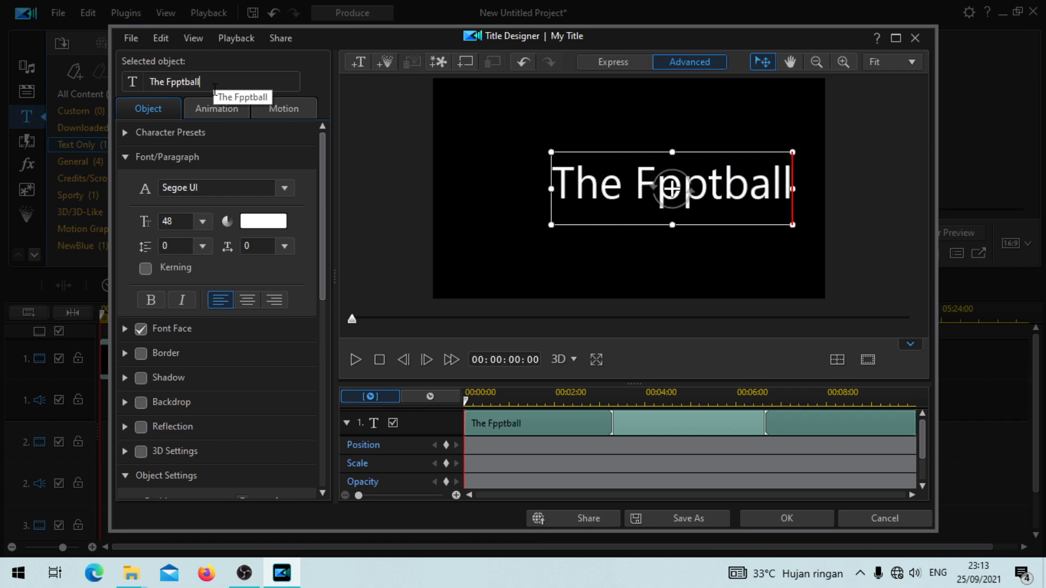
{"action": "key", "text": "BackSpace"}
{"action": "key", "text": "BackSpace"}
{"action": "key", "text": "BackSpace"}
{"action": "key", "text": "BackSpace"}
{"action": "key", "text": "BackSpace"}
{"action": "key", "text": "BackSpace"}
{"action": "key", "text": "BackSpace"}
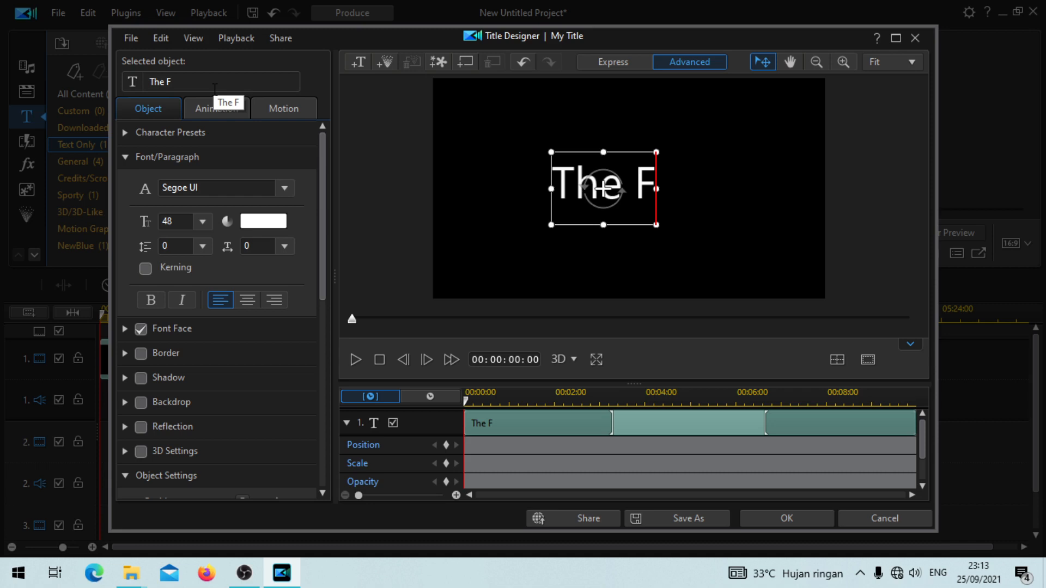
{"action": "type", "text": "ootb"}
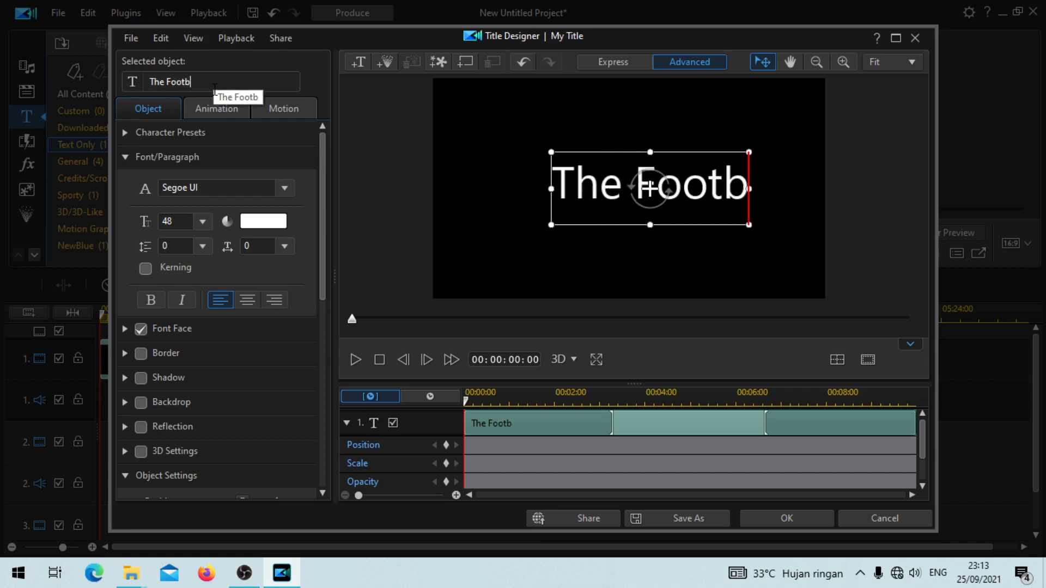
{"action": "type", "text": "all"}
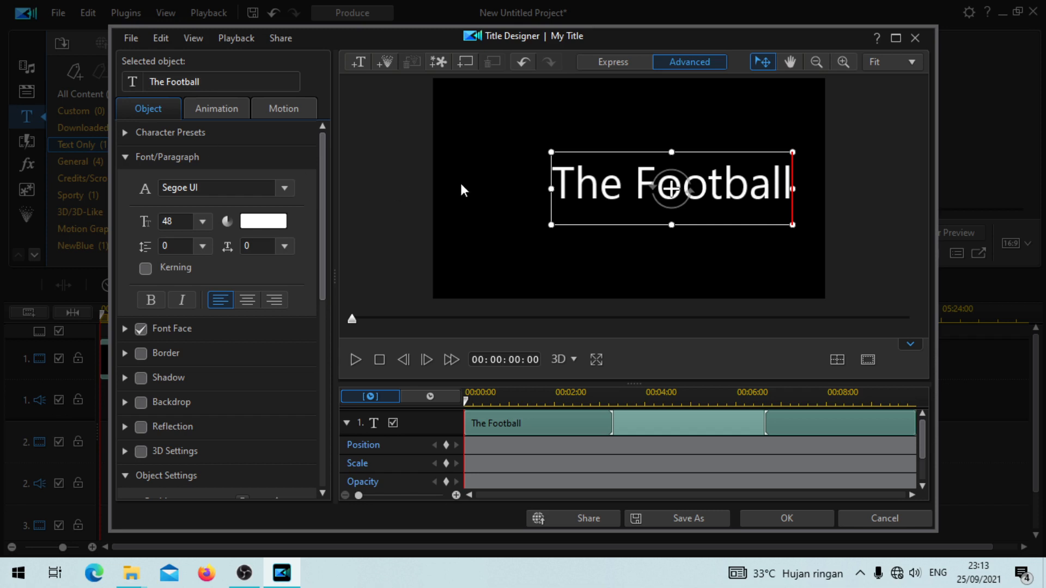
Step: Set the font of the whole "The Football" text to Impact
{"action": "left_click_drag", "start_coordinate": [552, 186], "coordinate": [789, 183]}
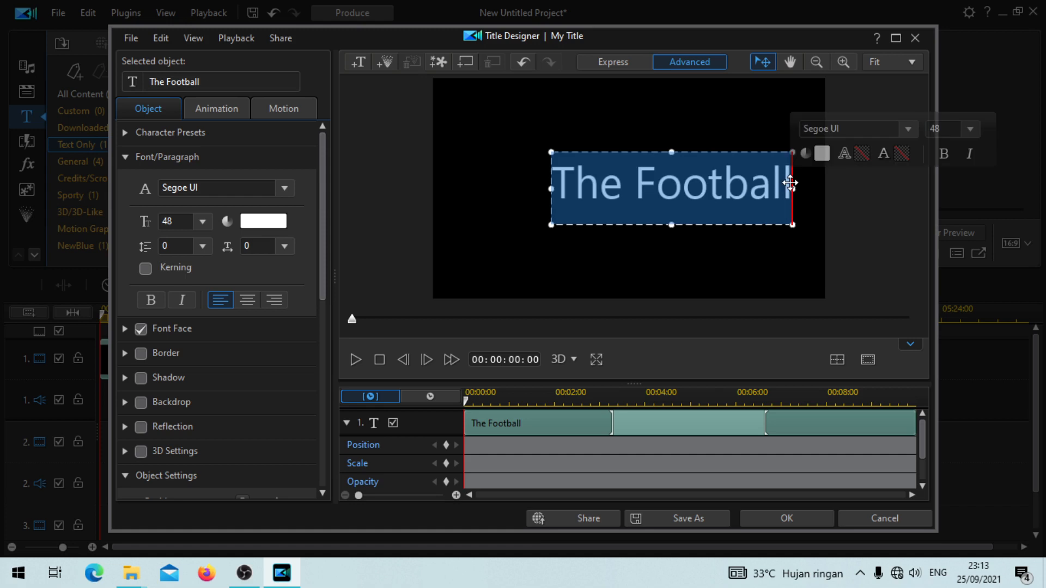
{"action": "left_click", "coordinate": [284, 188]}
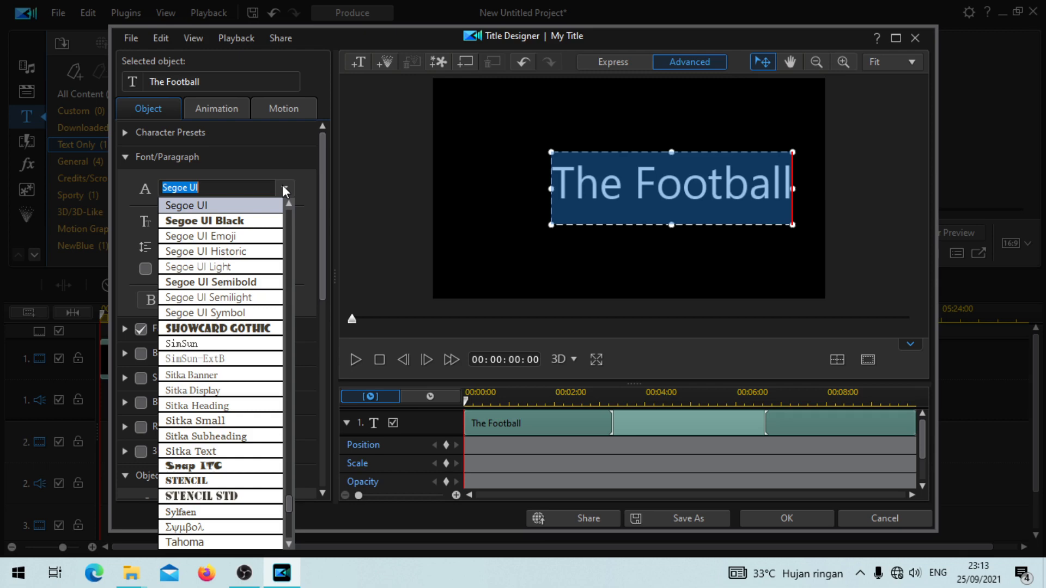
{"action": "left_click_drag", "start_coordinate": [286, 502], "coordinate": [299, 383]}
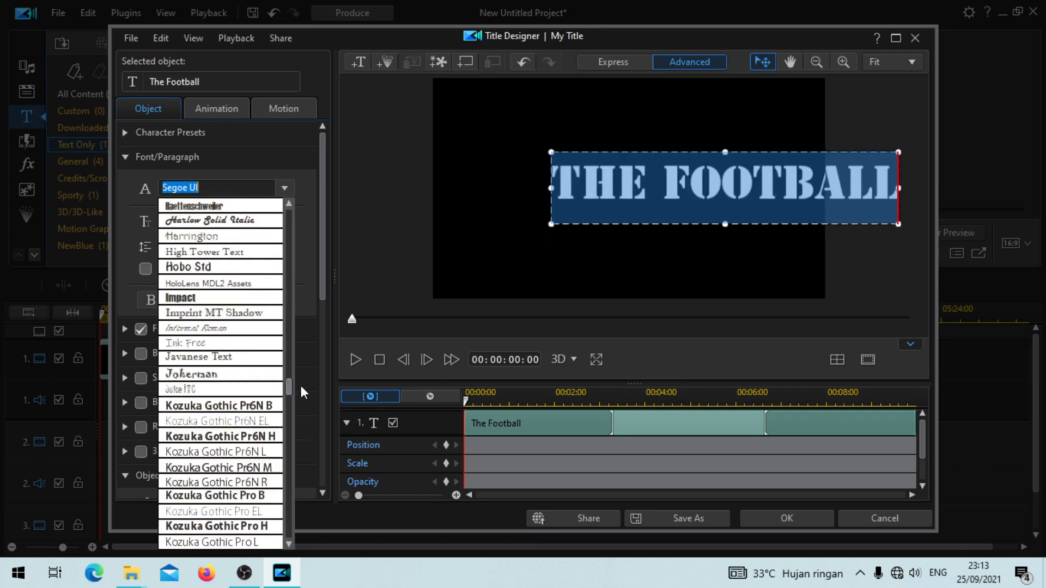
{"action": "left_click", "coordinate": [199, 299]}
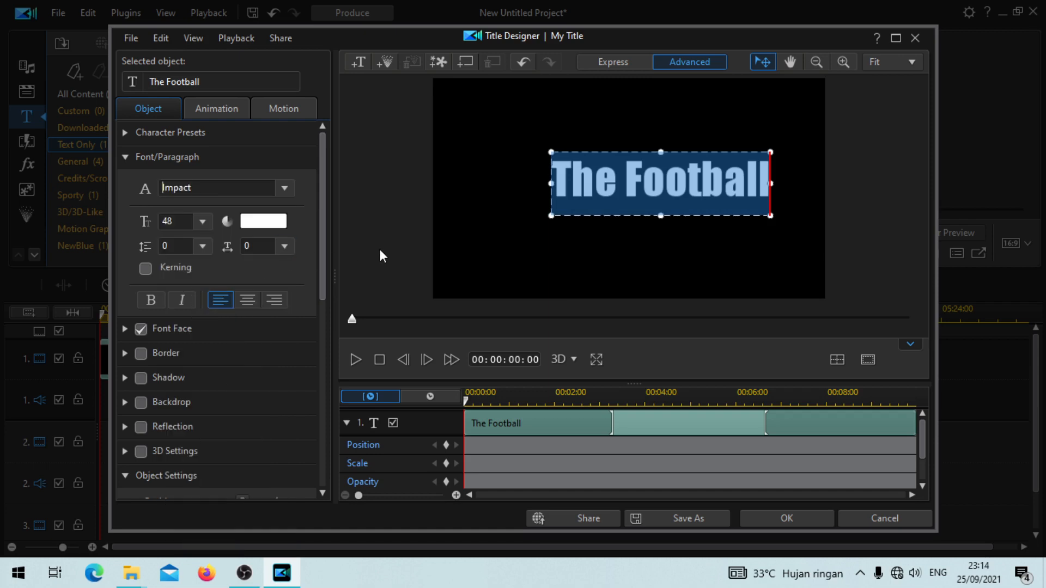
Step: Move the title to the middle of the canvas and enlarge it to a scale of about 1.77, filling the canvas width
{"action": "left_click", "coordinate": [414, 246]}
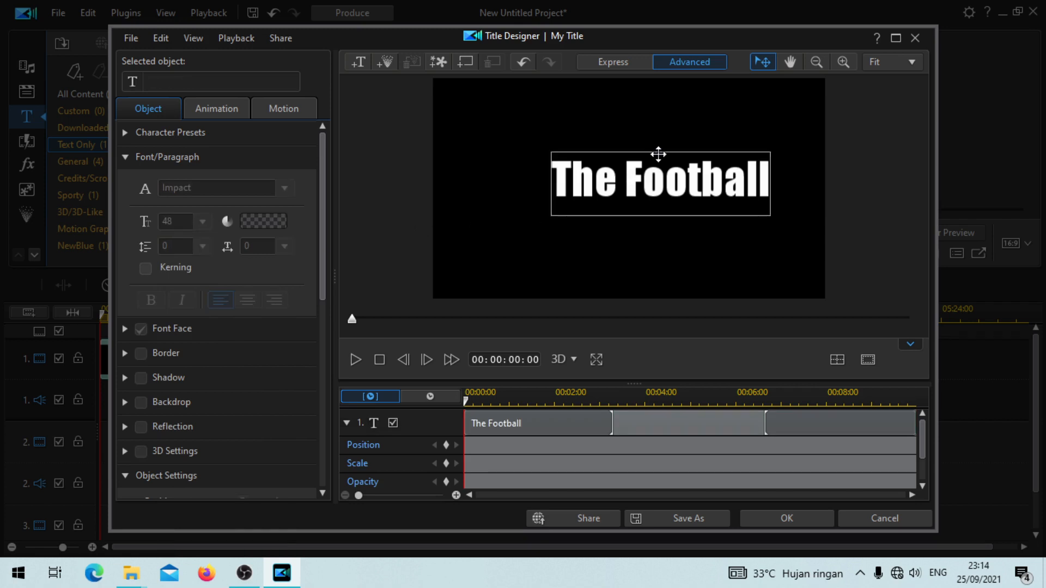
{"action": "left_click_drag", "start_coordinate": [658, 154], "coordinate": [627, 155]}
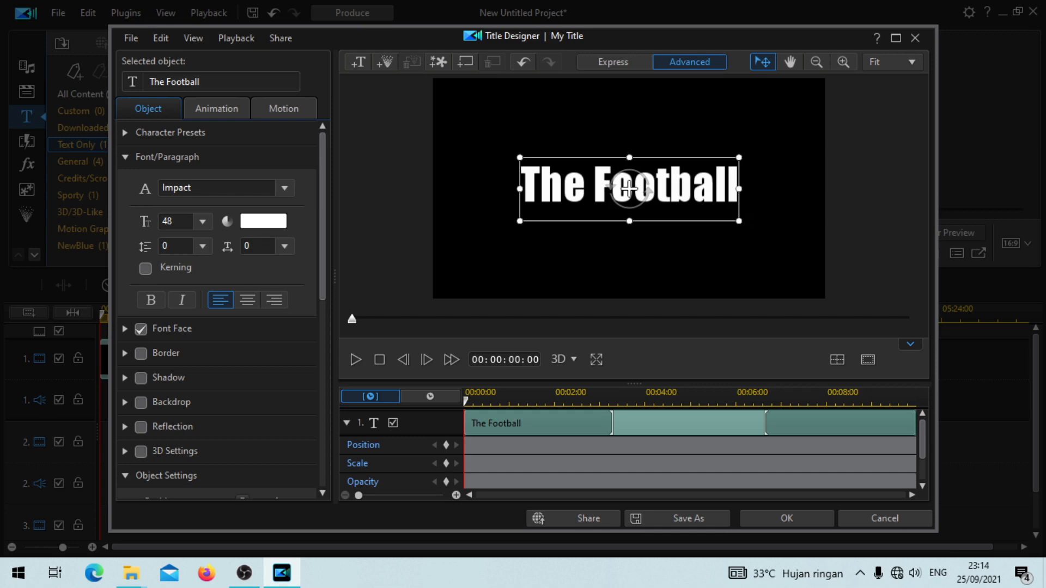
{"action": "left_click_drag", "start_coordinate": [738, 222], "coordinate": [826, 331]}
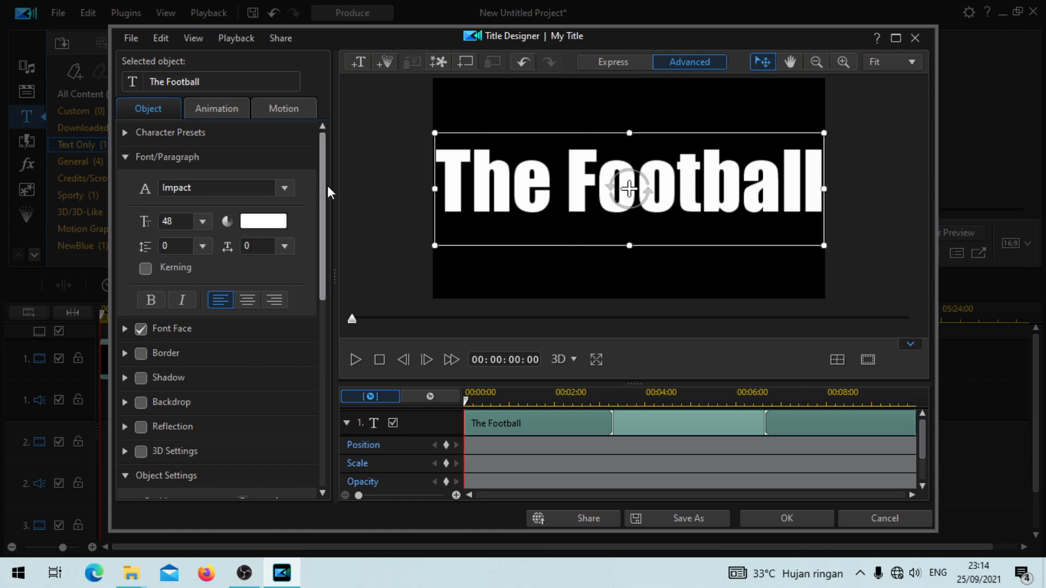
Step: Add Scale keyframes to the title at 00:00:00:00 and 00:00:07:12
{"action": "left_click_drag", "start_coordinate": [324, 182], "coordinate": [360, 355]}
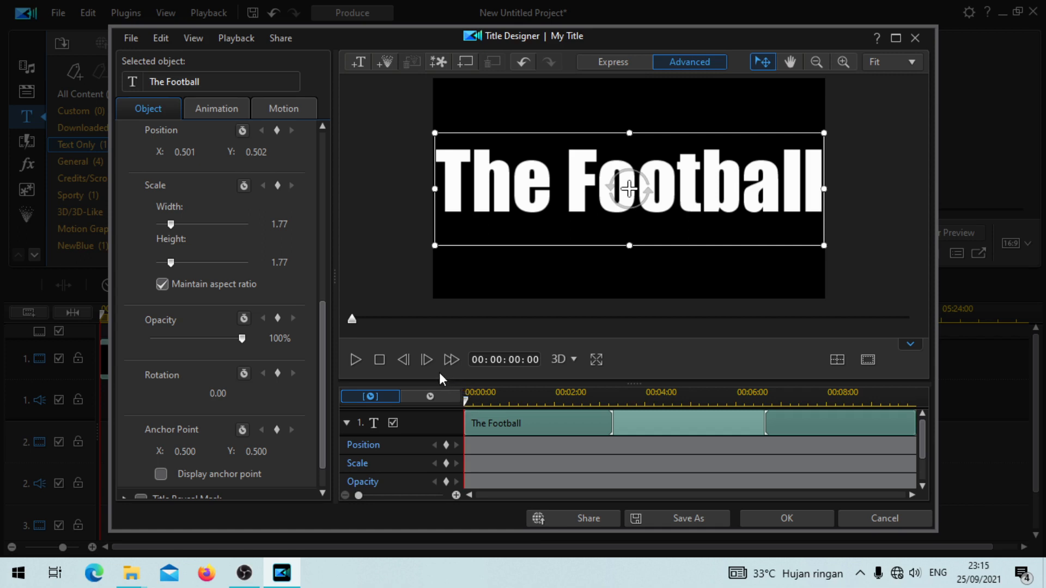
{"action": "left_click", "coordinate": [278, 185]}
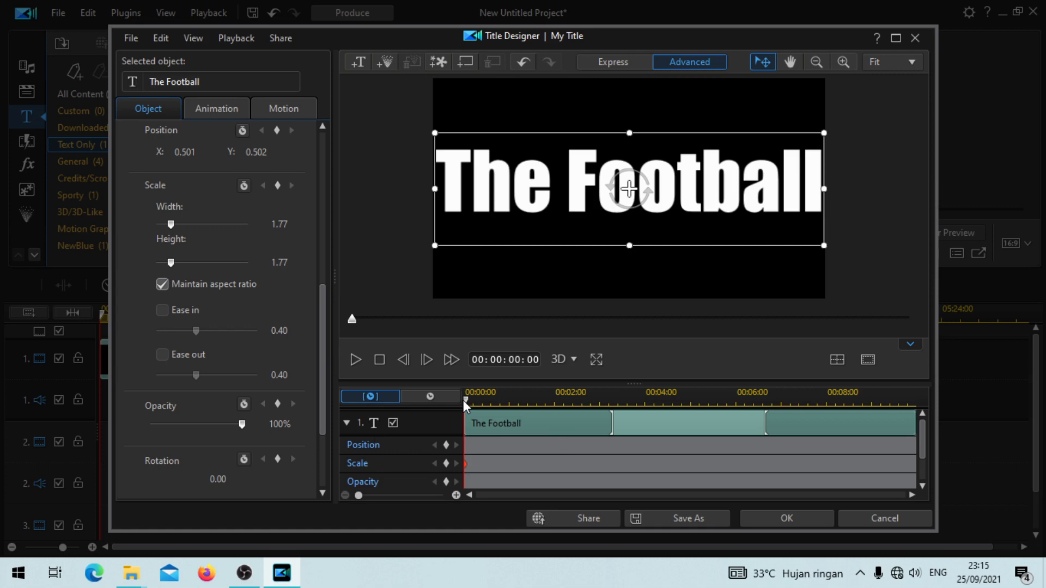
{"action": "left_click_drag", "start_coordinate": [467, 401], "coordinate": [803, 452]}
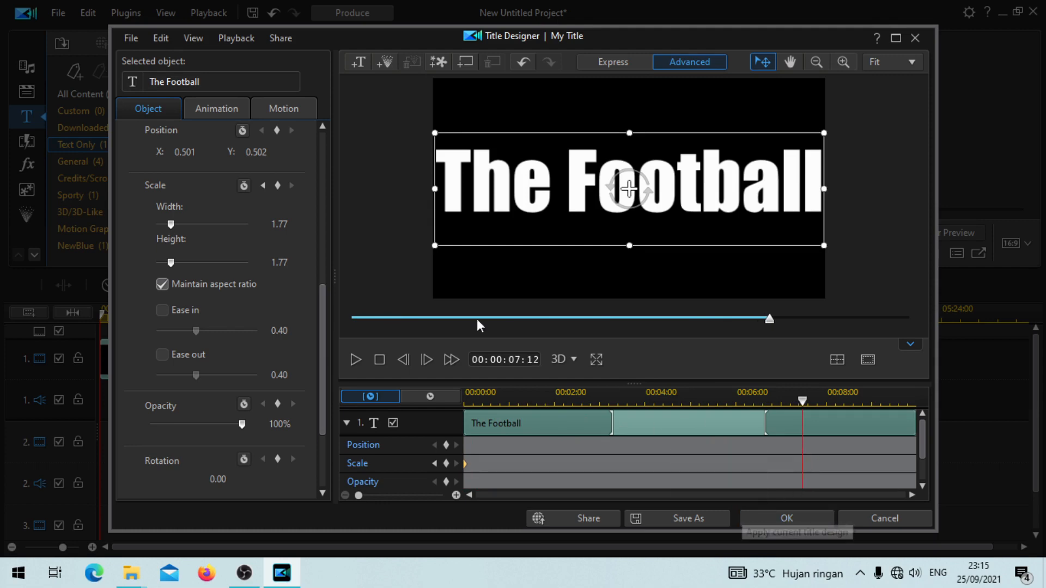
{"action": "left_click", "coordinate": [278, 186]}
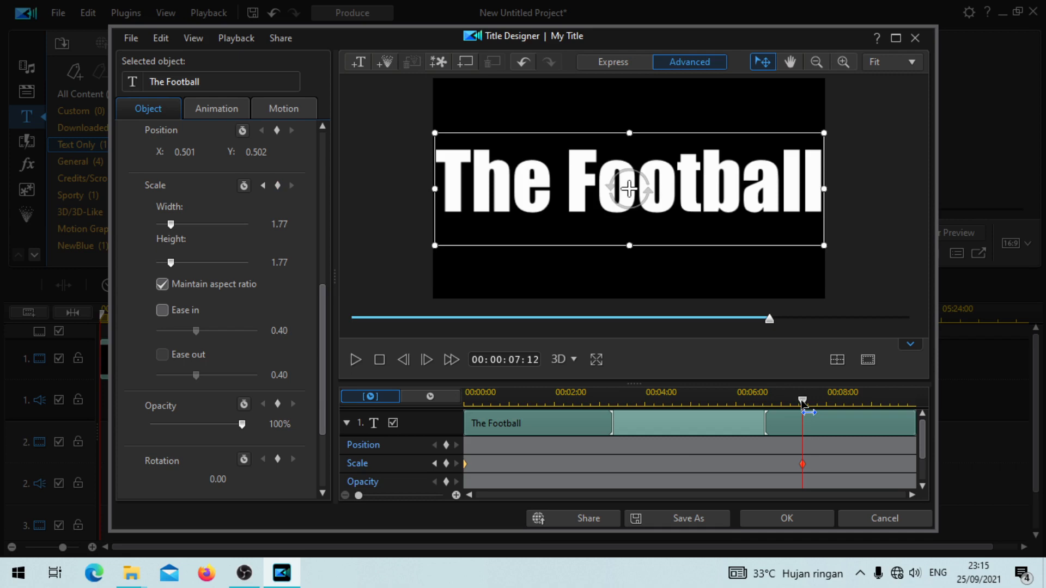
Step: Add a Scale keyframe at 00:00:10:00 and set its width and height to 10.00 with the aspect ratio maintained
{"action": "left_click_drag", "start_coordinate": [802, 401], "coordinate": [930, 418]}
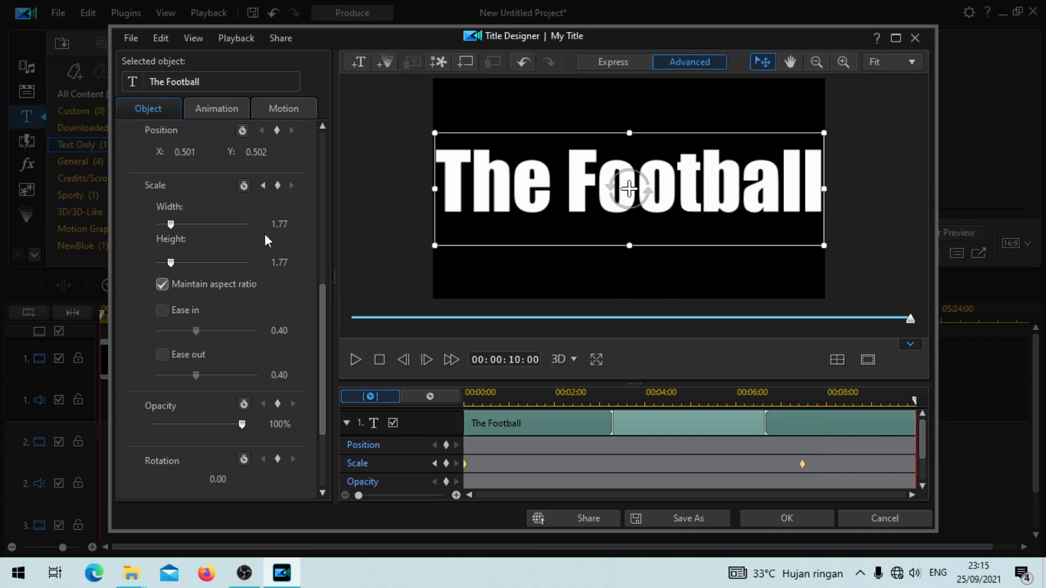
{"action": "left_click", "coordinate": [275, 186]}
{"action": "left_click", "coordinate": [170, 224]}
{"action": "left_click_drag", "start_coordinate": [170, 224], "coordinate": [272, 245]}
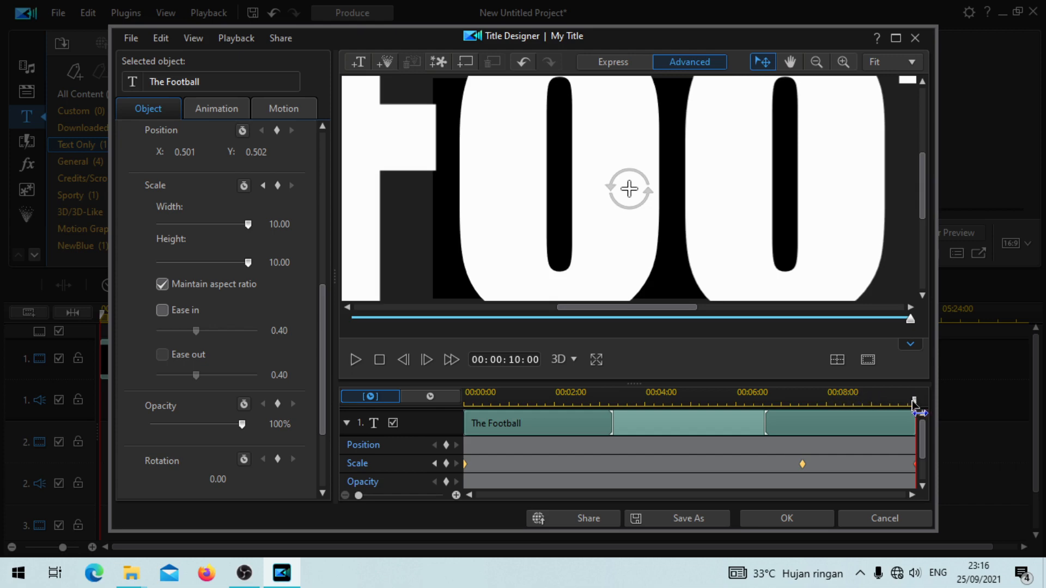
Step: Return the playhead to the start of the title and apply the Icicles effect as its In Animation
{"action": "left_click", "coordinate": [819, 401]}
{"action": "left_click_drag", "start_coordinate": [805, 420], "coordinate": [464, 448]}
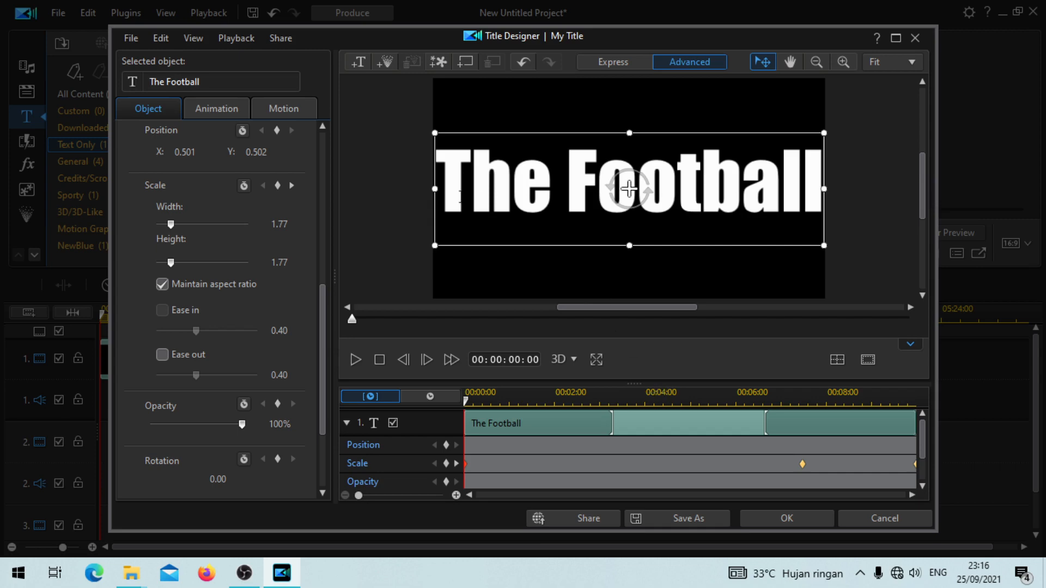
{"action": "left_click", "coordinate": [214, 110]}
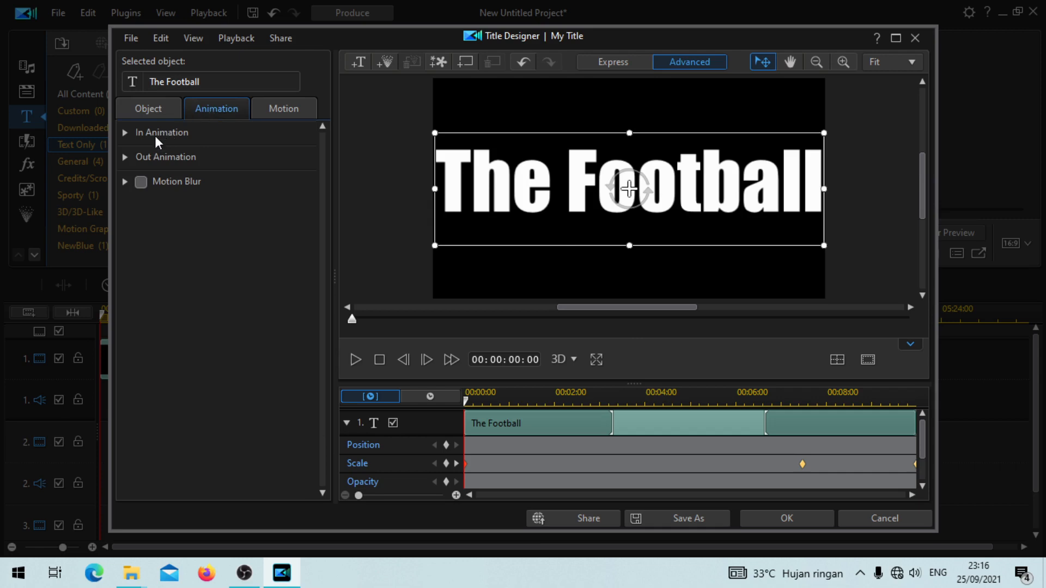
{"action": "left_click", "coordinate": [126, 133]}
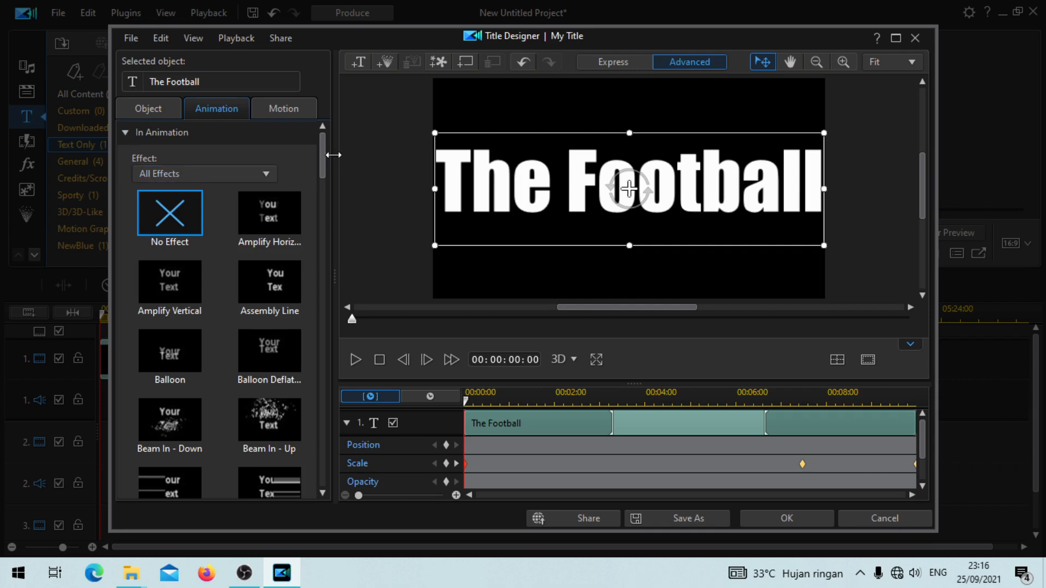
{"action": "left_click_drag", "start_coordinate": [325, 152], "coordinate": [322, 164]}
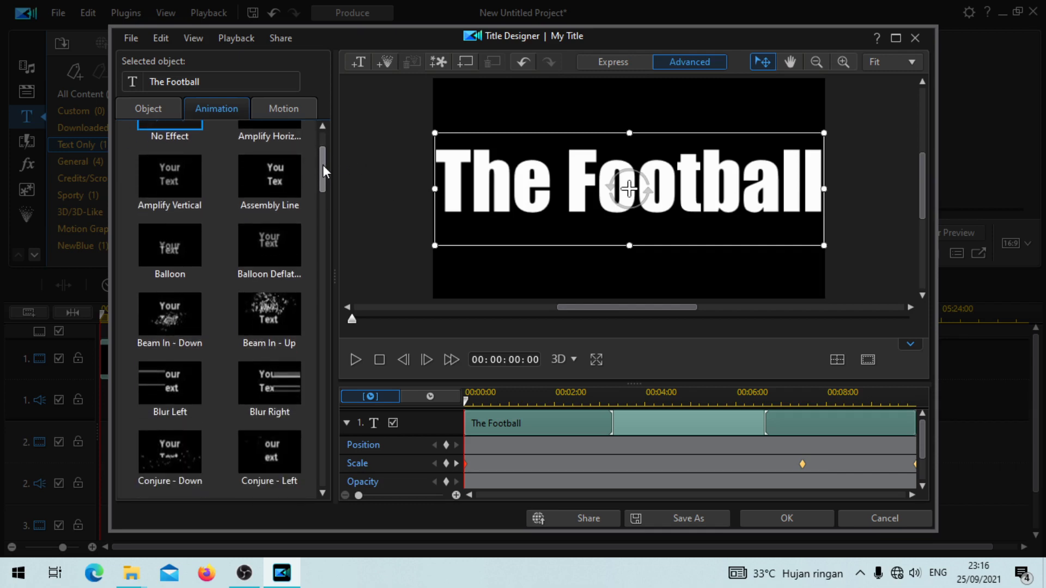
{"action": "left_click_drag", "start_coordinate": [322, 164], "coordinate": [329, 237]}
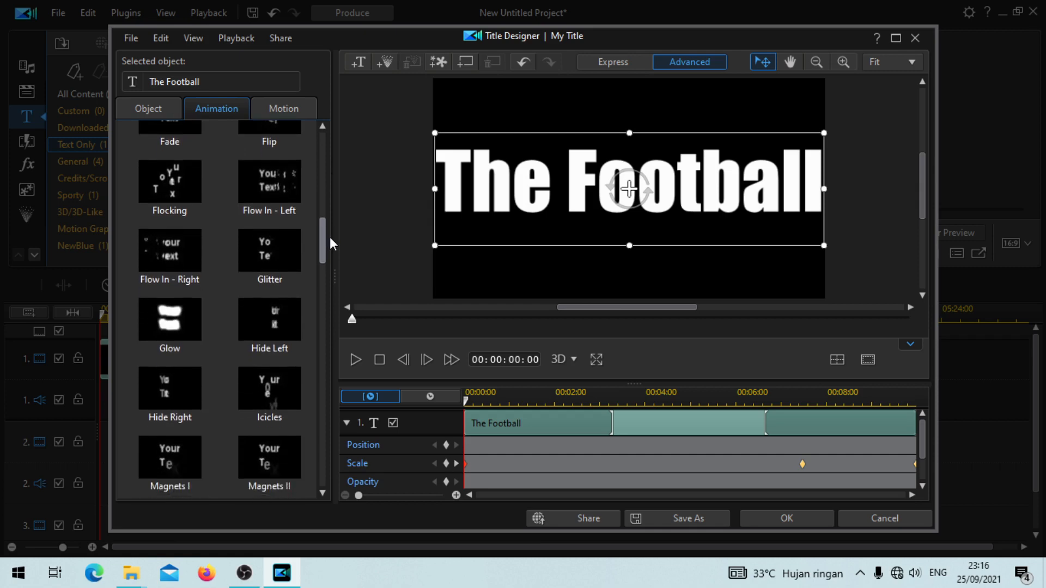
{"action": "left_click", "coordinate": [279, 384]}
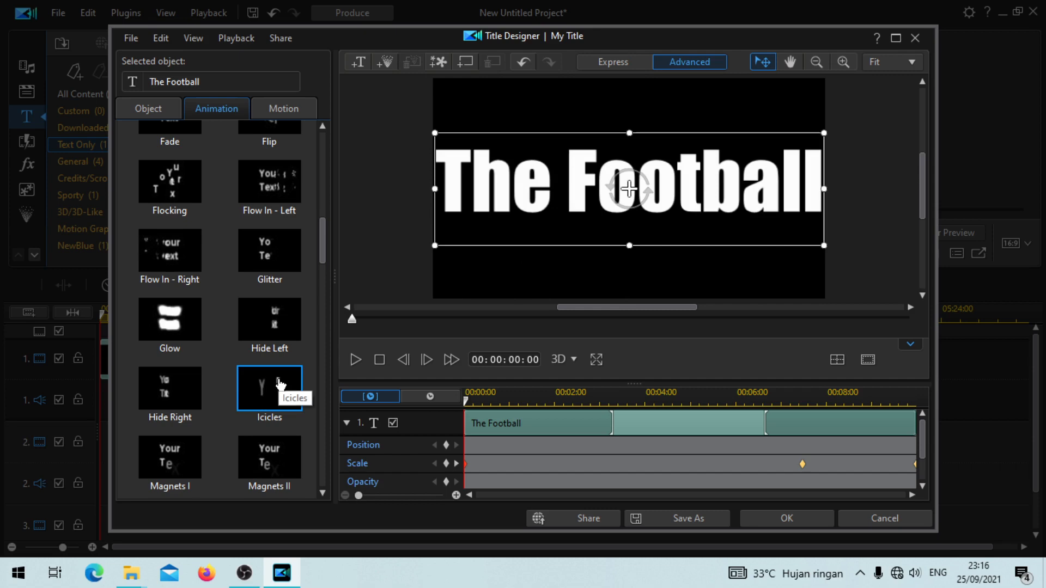
Step: Centre the title horizontally and vertically on the canvas, then accept the title design and preview it
{"action": "left_click", "coordinate": [829, 360]}
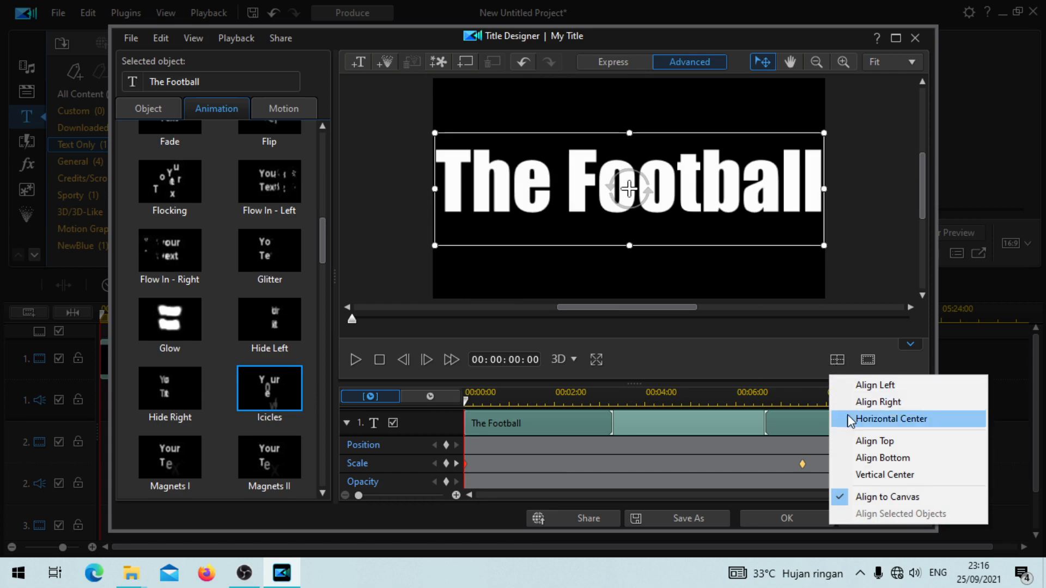
{"action": "left_click", "coordinate": [891, 419]}
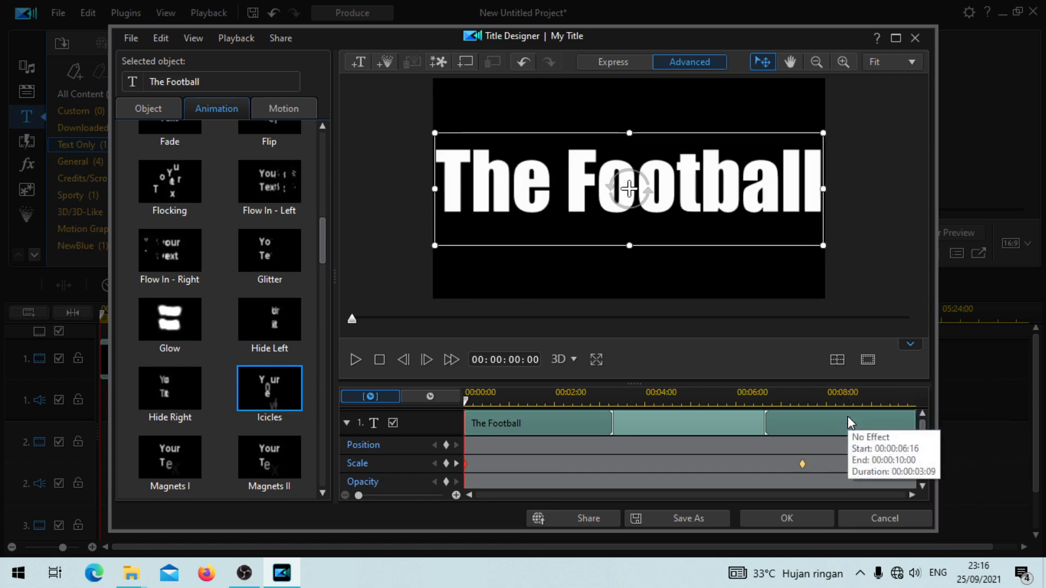
{"action": "left_click", "coordinate": [831, 359]}
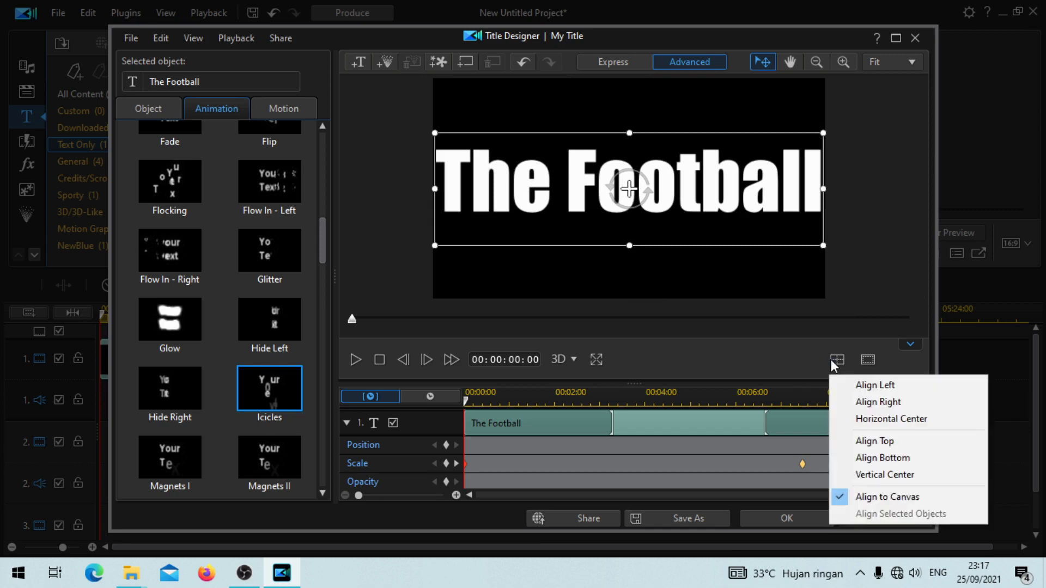
{"action": "left_click", "coordinate": [860, 478]}
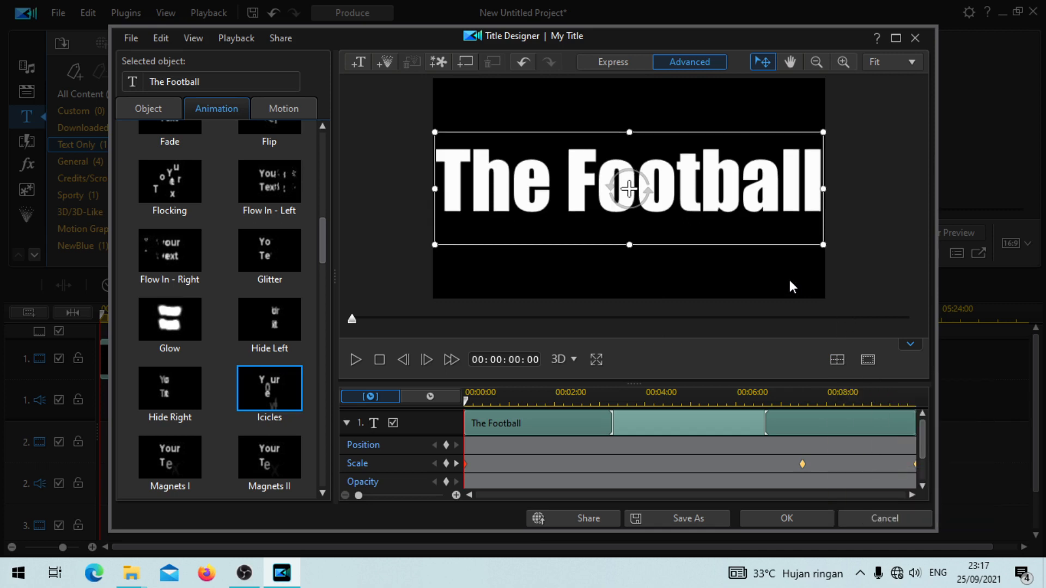
{"action": "left_click", "coordinate": [784, 518]}
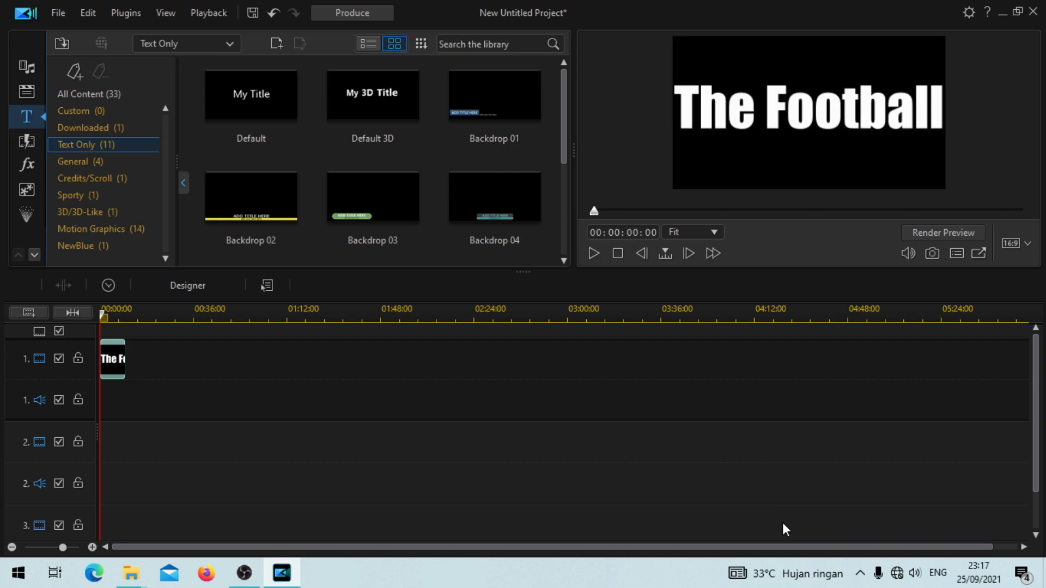
{"action": "key", "text": "space"}
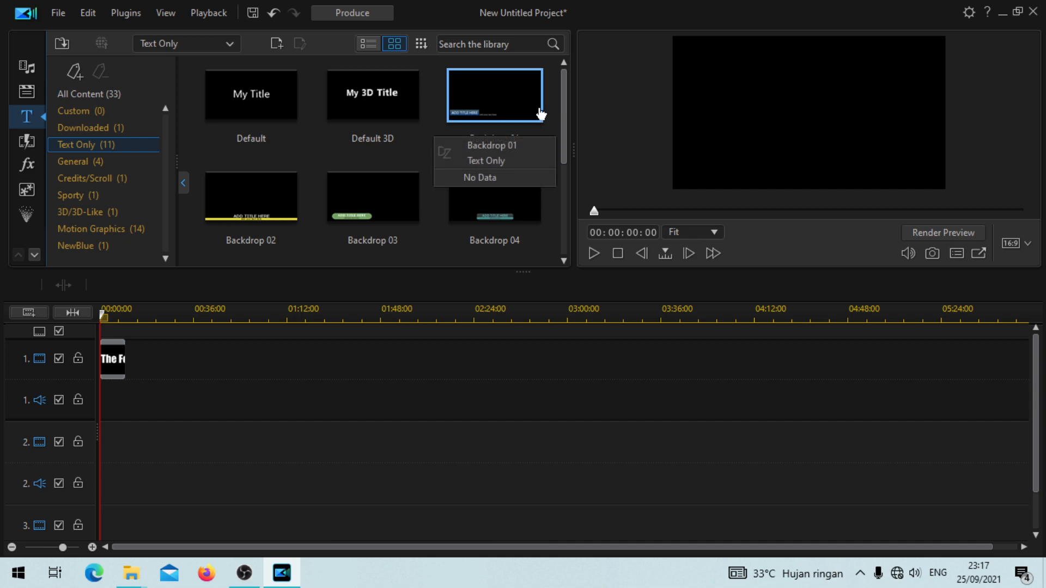
Step: Produce the title as a video file named textnew.mp4 in the latihan folder and return to editing
{"action": "left_click", "coordinate": [378, 9]}
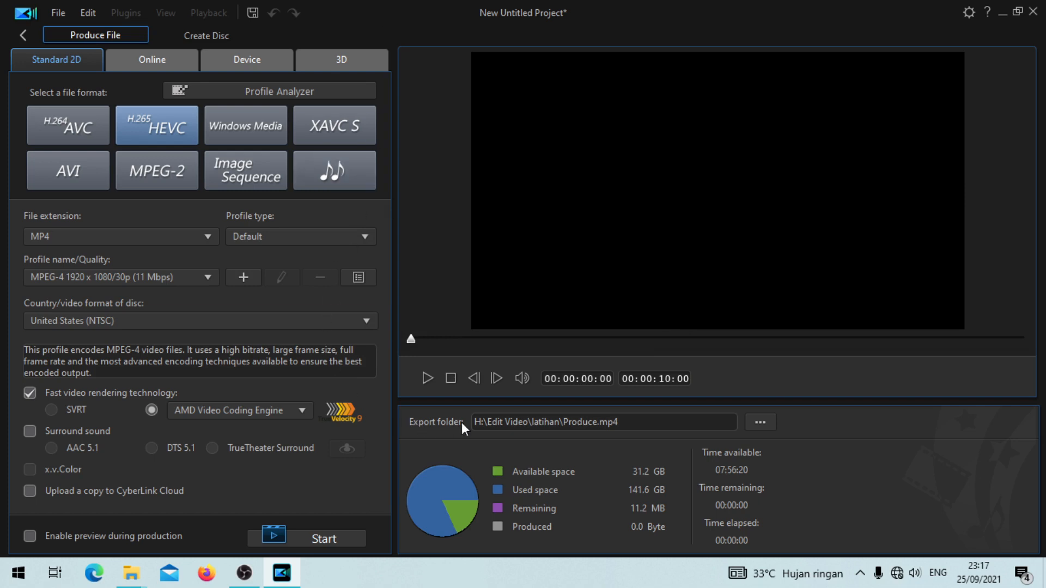
{"action": "left_click", "coordinate": [598, 423]}
{"action": "type", "text": "2"}
{"action": "key", "text": "BackSpace"}
{"action": "key", "text": "BackSpace"}
{"action": "key", "text": "BackSpace"}
{"action": "key", "text": "BackSpace"}
{"action": "key", "text": "BackSpace"}
{"action": "key", "text": "BackSpace"}
{"action": "key", "text": "BackSpace"}
{"action": "key", "text": "BackSpace"}
{"action": "key", "text": "BackSpace"}
{"action": "type", "text": "text"}
{"action": "type", "text": "baru"}
{"action": "key", "text": "BackSpace"}
{"action": "key", "text": "BackSpace"}
{"action": "key", "text": "BackSpace"}
{"action": "key", "text": "BackSpace"}
{"action": "type", "text": "new"}
{"action": "left_click", "coordinate": [340, 546]}
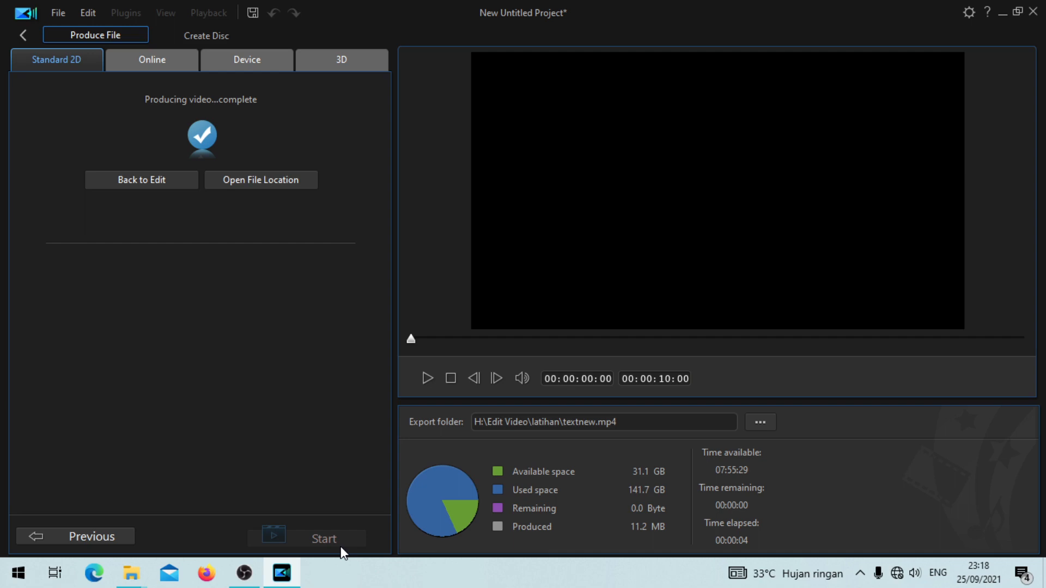
{"action": "left_click", "coordinate": [167, 176]}
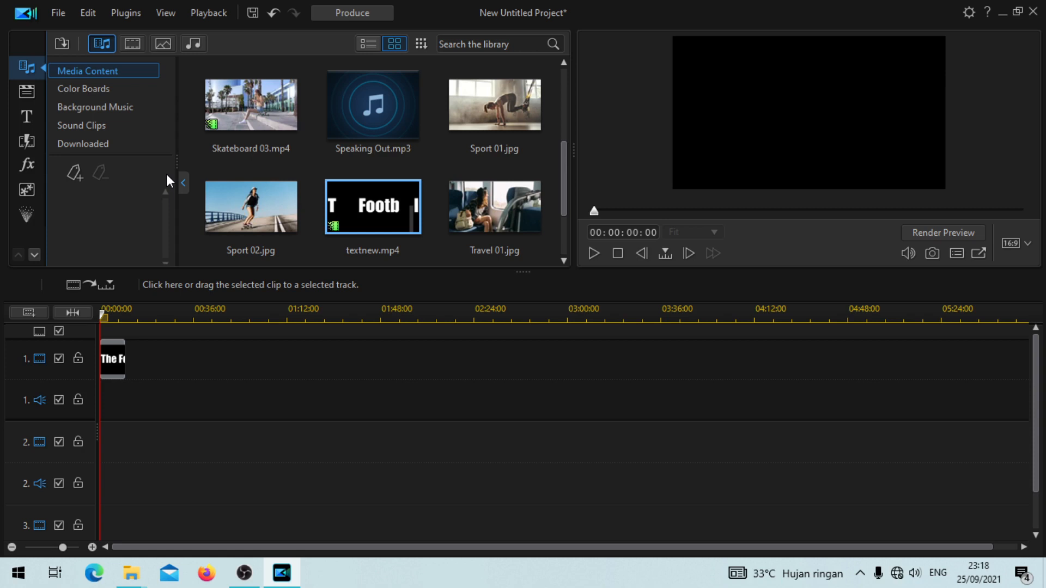
Step: Remove the "The Football" title clip from video track 1
{"action": "left_click", "coordinate": [121, 349]}
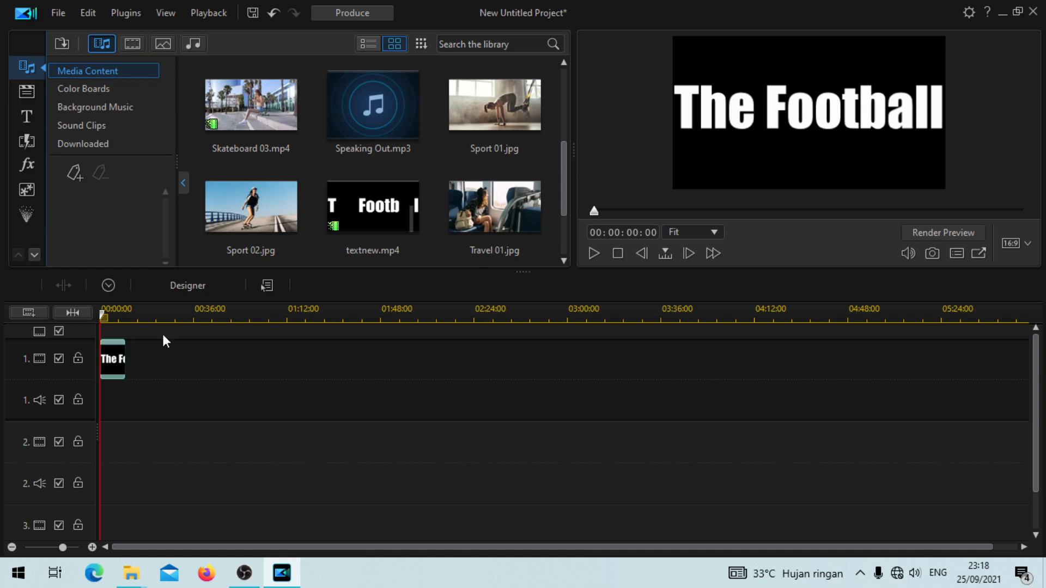
{"action": "left_click", "coordinate": [279, 285]}
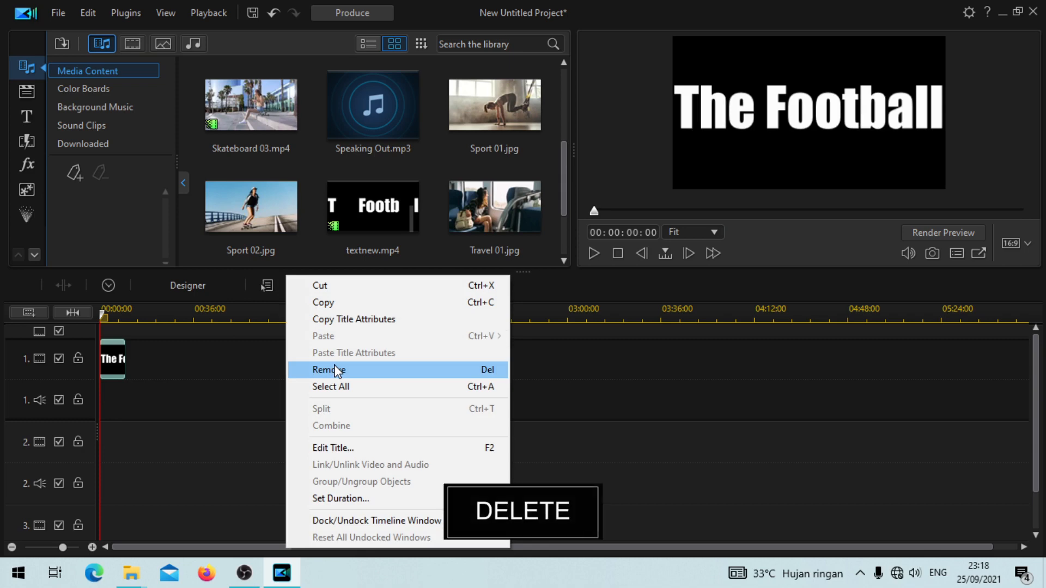
{"action": "left_click", "coordinate": [336, 370]}
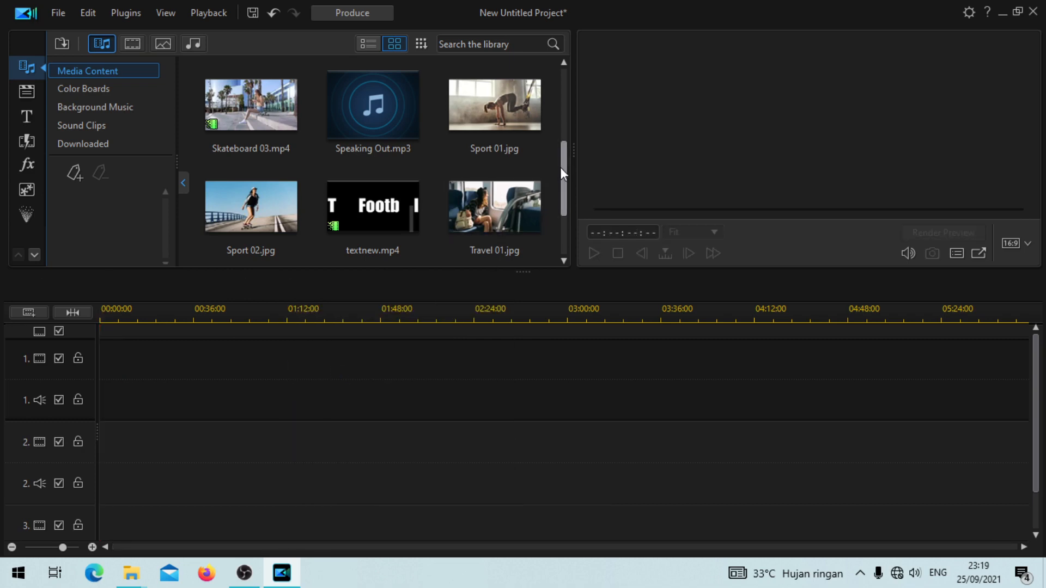
Step: Import the 170804_C_Lombok_061 video into the media library and place it at the start of track 1
{"action": "left_click_drag", "start_coordinate": [561, 168], "coordinate": [552, 58]}
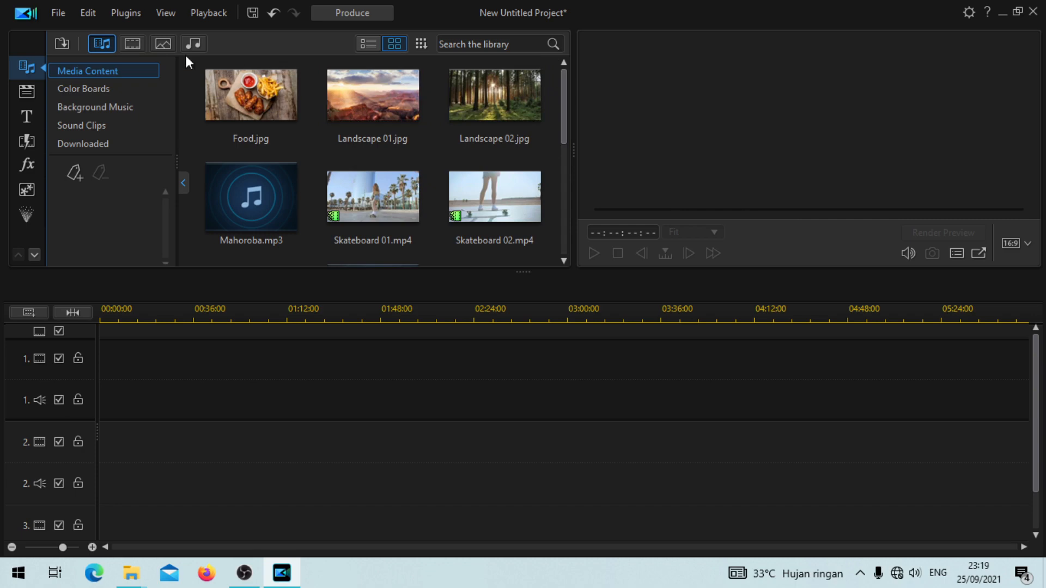
{"action": "left_click", "coordinate": [69, 43]}
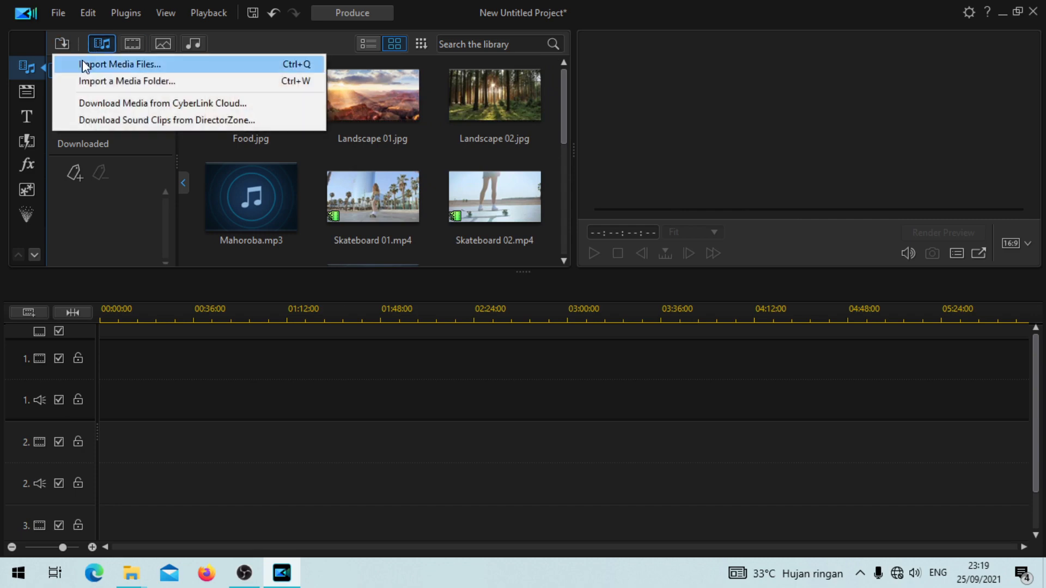
{"action": "left_click", "coordinate": [82, 62]}
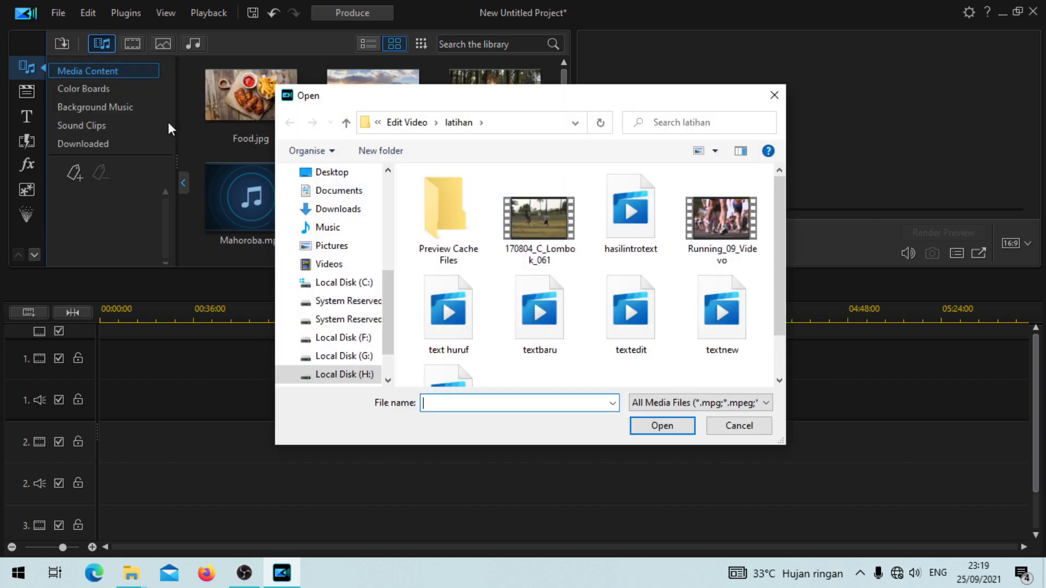
{"action": "left_click", "coordinate": [556, 208]}
{"action": "left_click", "coordinate": [662, 425]}
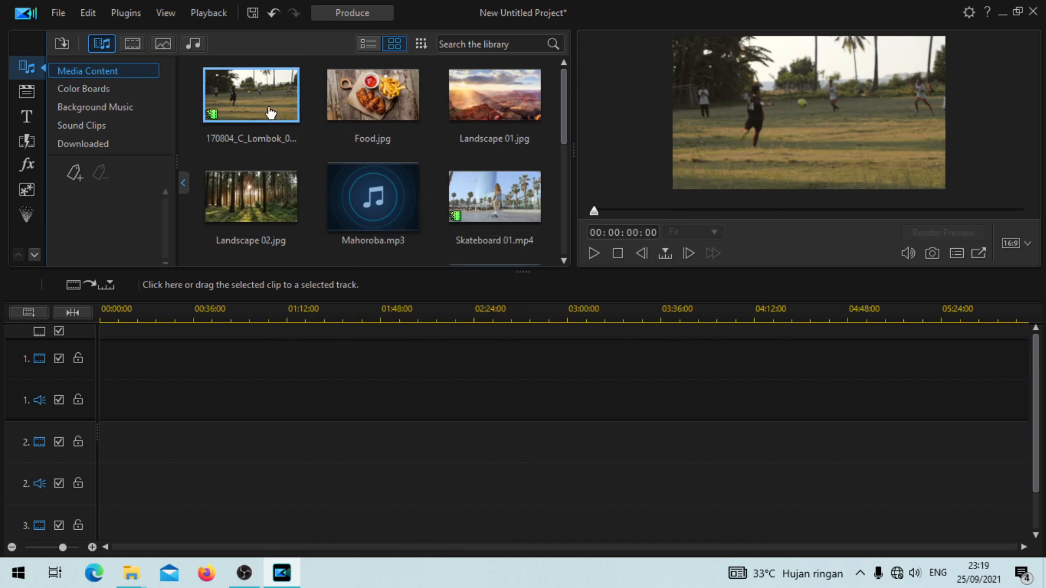
{"action": "left_click_drag", "start_coordinate": [294, 323], "coordinate": [103, 384]}
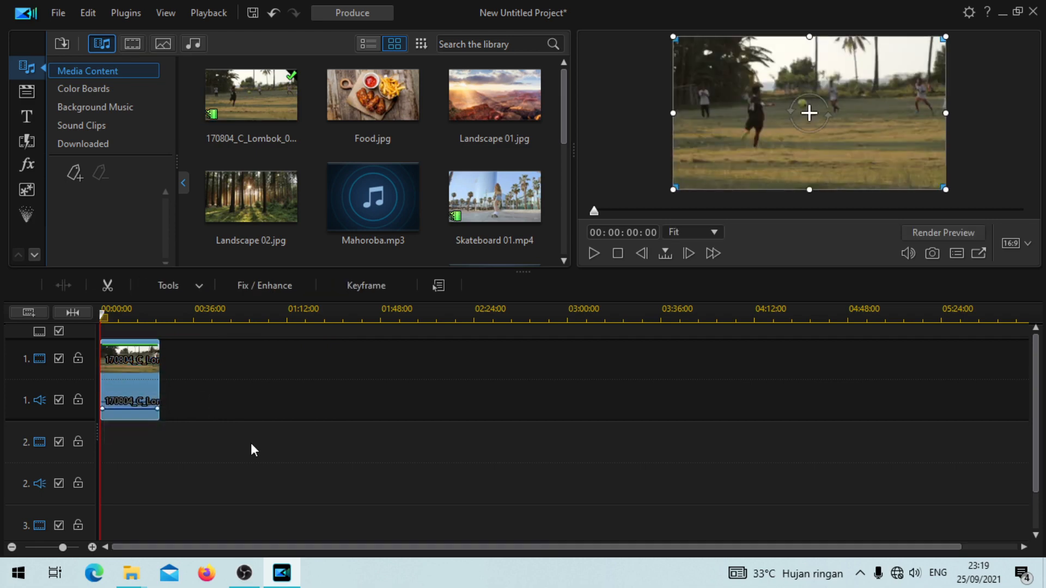
Step: Place the textnew.mp4 clip at the start of track 2, beneath the football footage
{"action": "left_click_drag", "start_coordinate": [561, 89], "coordinate": [559, 180]}
{"action": "left_click", "coordinate": [492, 140]}
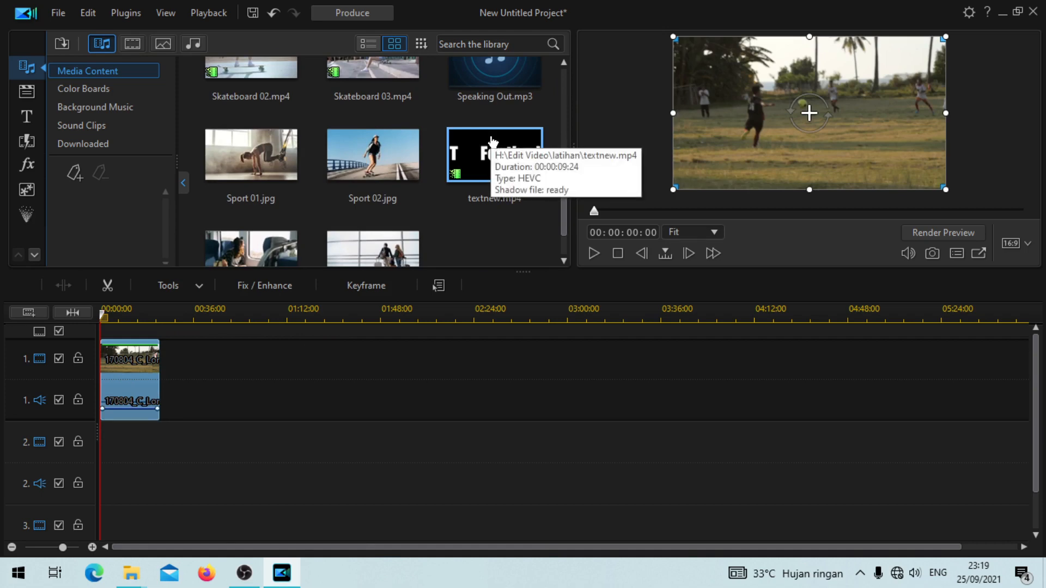
{"action": "left_click_drag", "start_coordinate": [492, 140], "coordinate": [101, 485]}
{"action": "left_click_drag", "start_coordinate": [154, 328], "coordinate": [308, 334]}
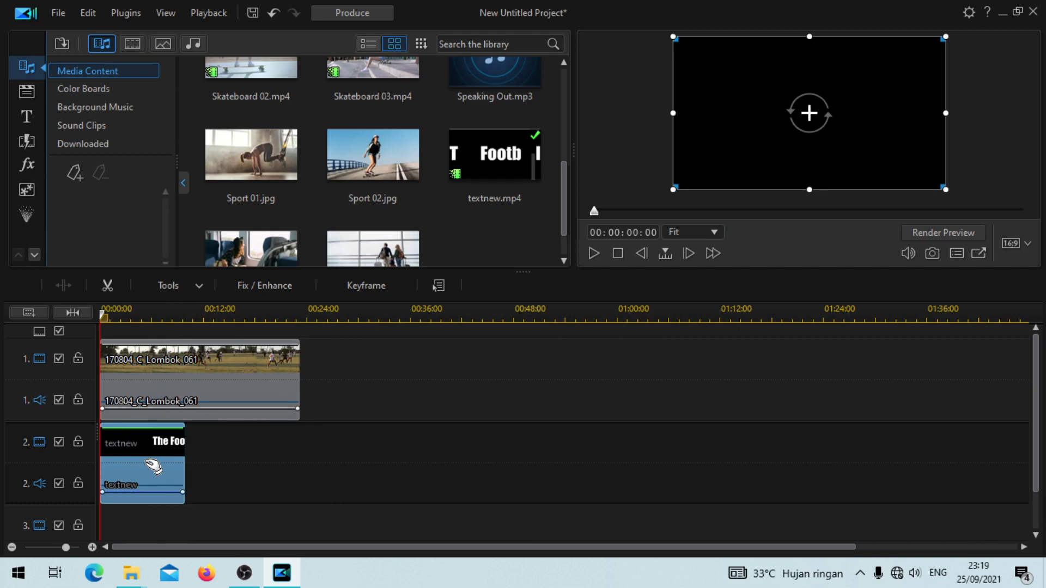
Step: Set the textnew clip's blending mode to Multiply and play back the masked text over the footage
{"action": "right_click", "coordinate": [148, 468]}
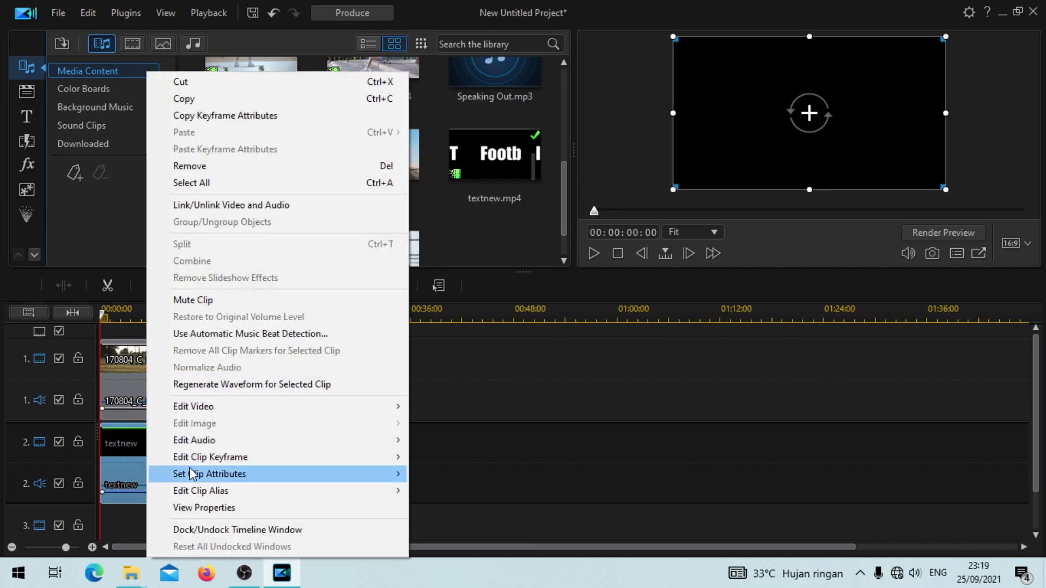
{"action": "mouse_move", "coordinate": [194, 468]}
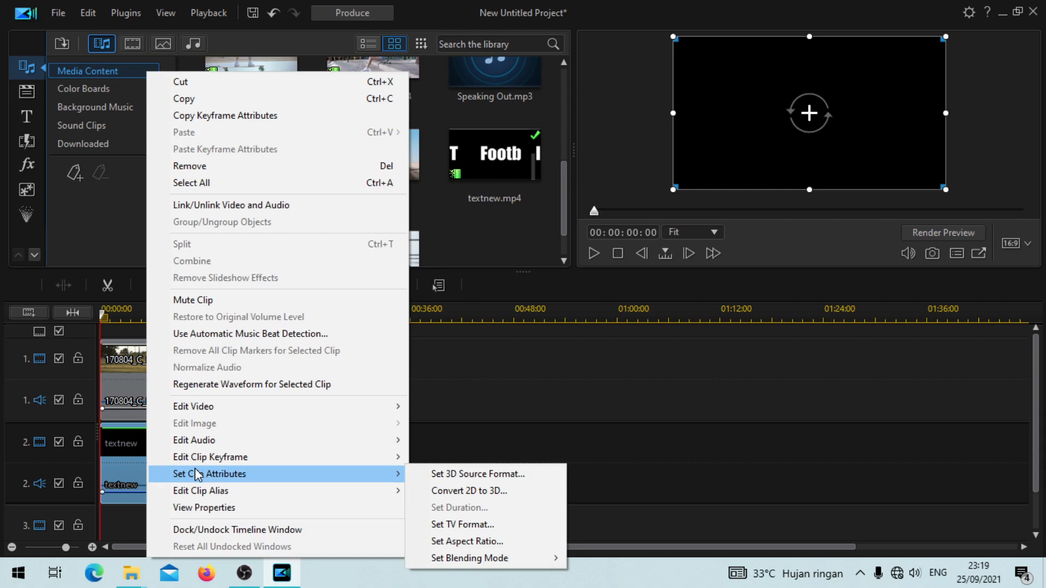
{"action": "mouse_move", "coordinate": [343, 490]}
{"action": "mouse_move", "coordinate": [374, 478]}
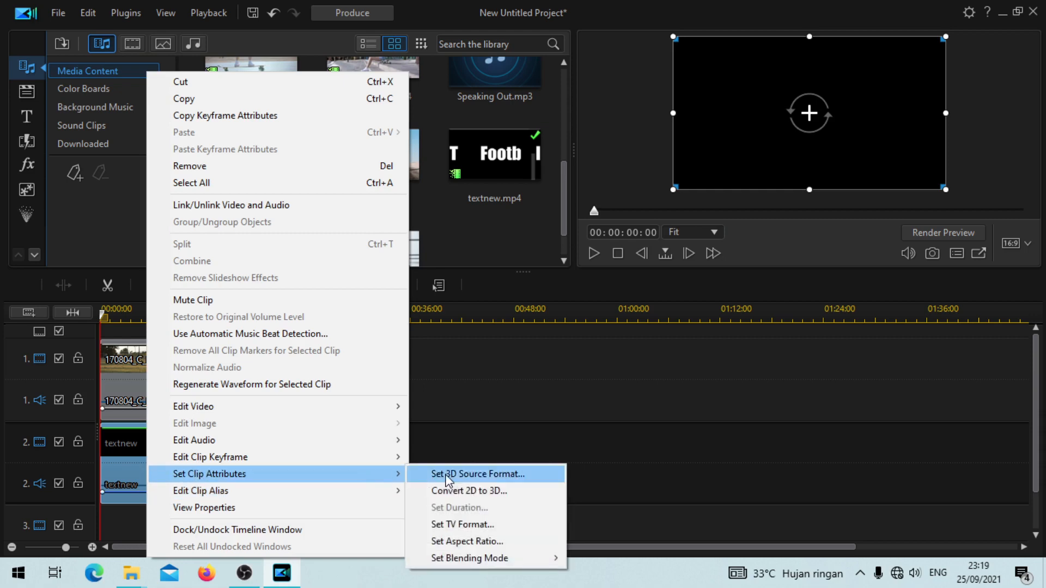
{"action": "mouse_move", "coordinate": [475, 558]}
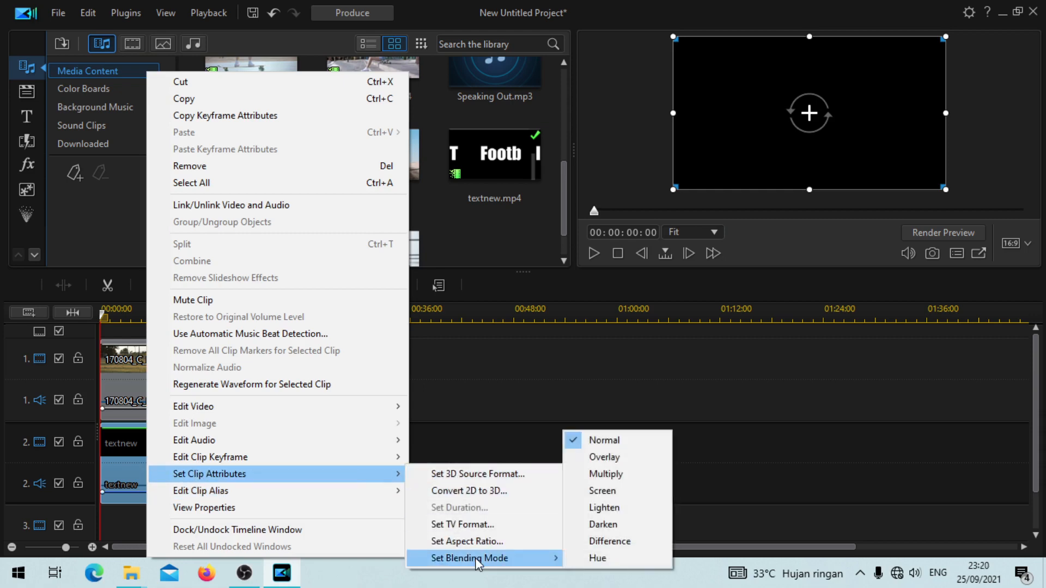
{"action": "left_click", "coordinate": [643, 477]}
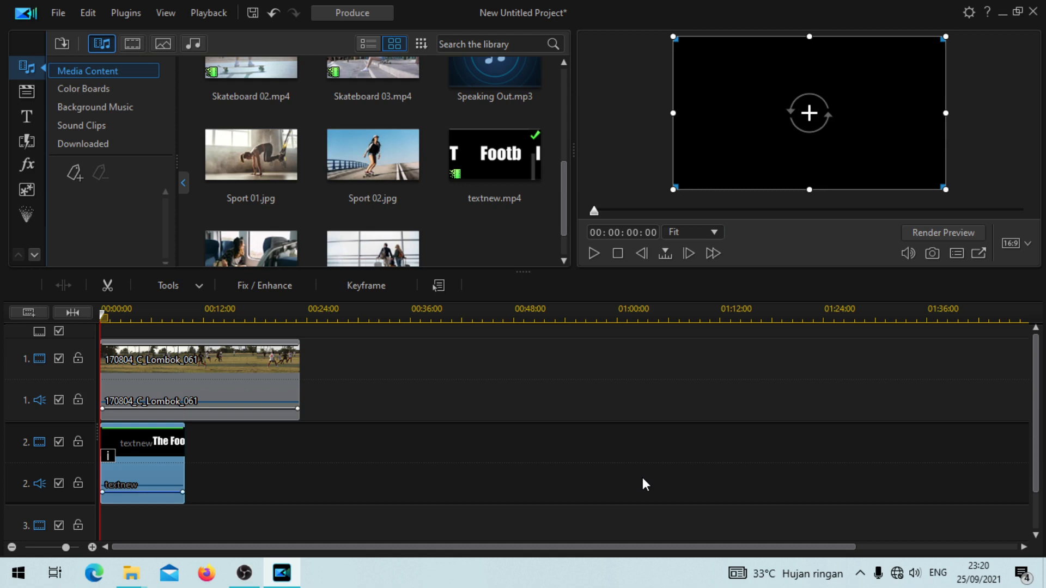
{"action": "key", "text": "space"}
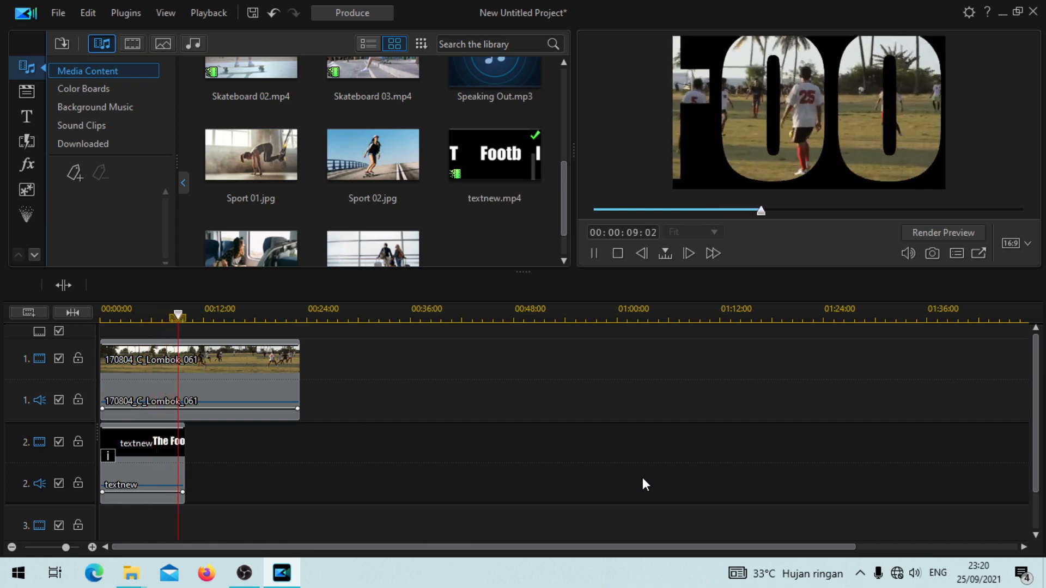
{"action": "key", "text": "space"}
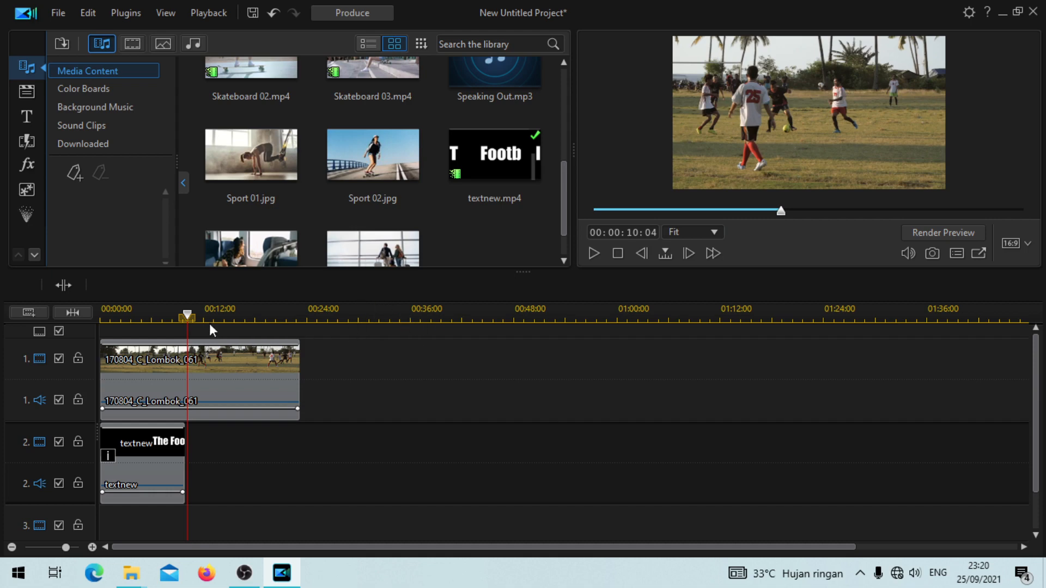
Step: Add the Fade transition from the General category to the end of the textnew clip on track 2
{"action": "left_click_drag", "start_coordinate": [188, 318], "coordinate": [186, 322]}
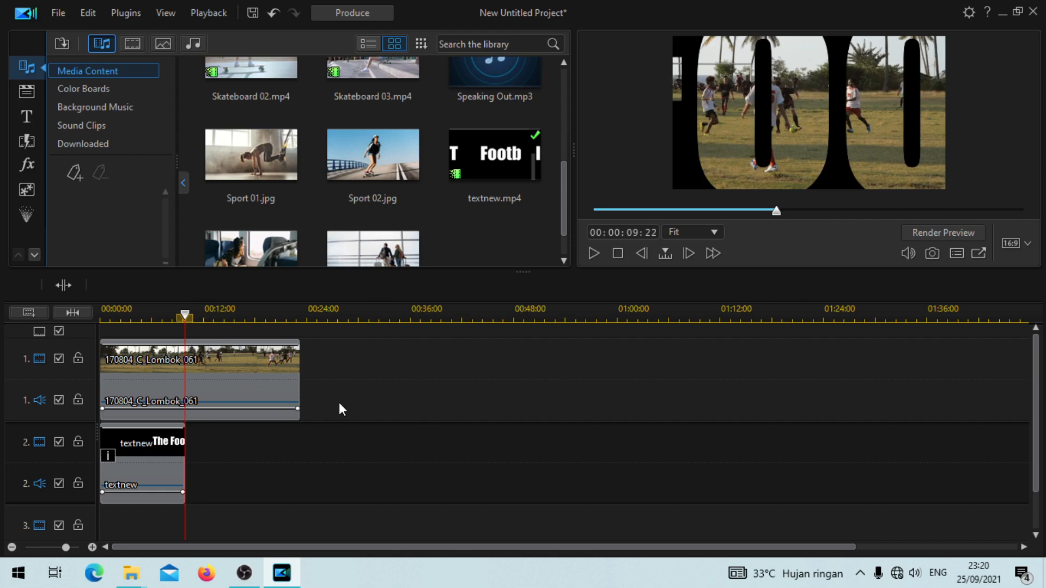
{"action": "key", "text": "F8"}
{"action": "left_click", "coordinate": [24, 146]}
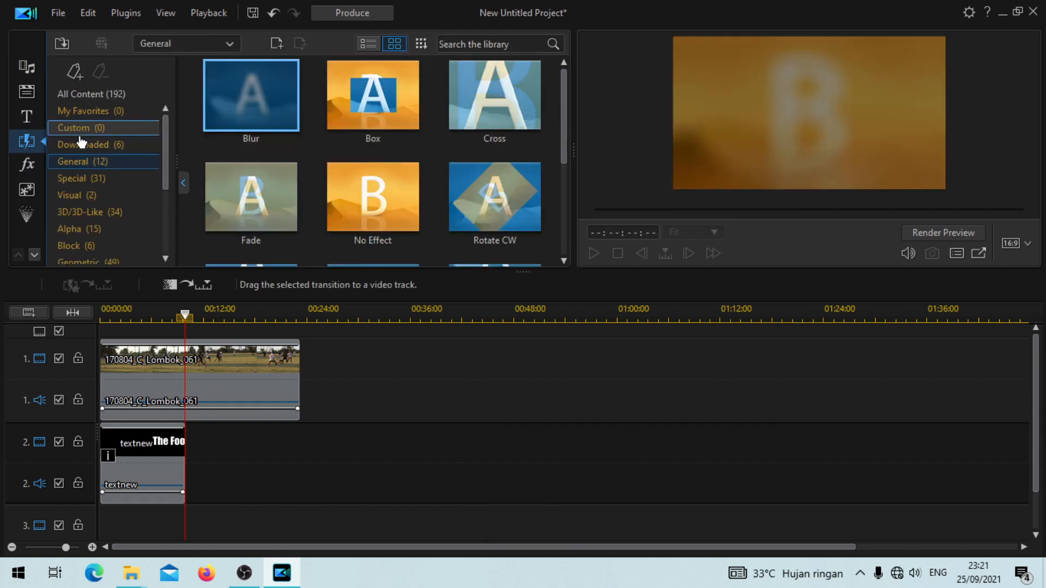
{"action": "left_click_drag", "start_coordinate": [564, 109], "coordinate": [563, 133]}
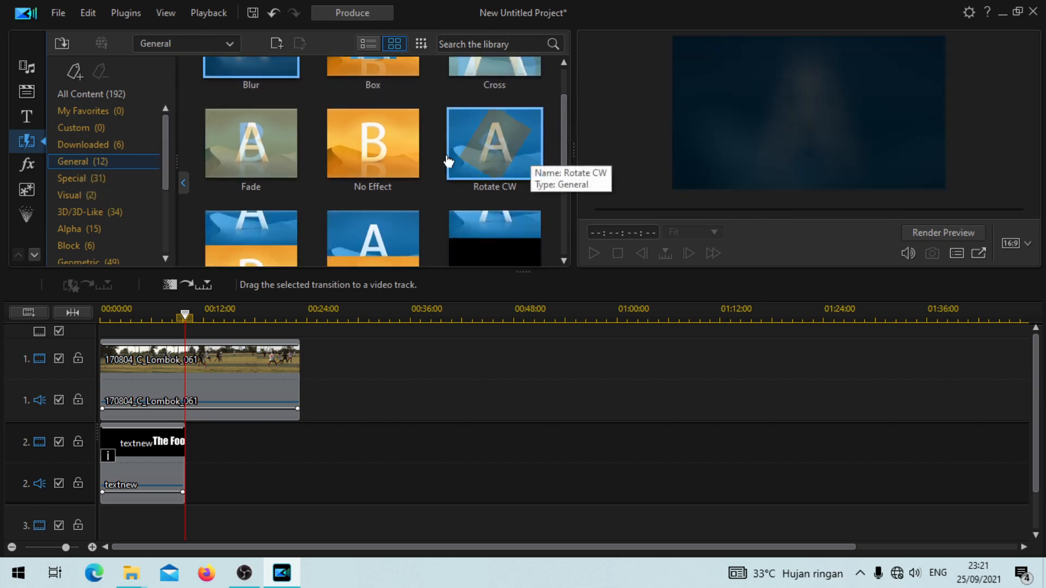
{"action": "left_click", "coordinate": [256, 143]}
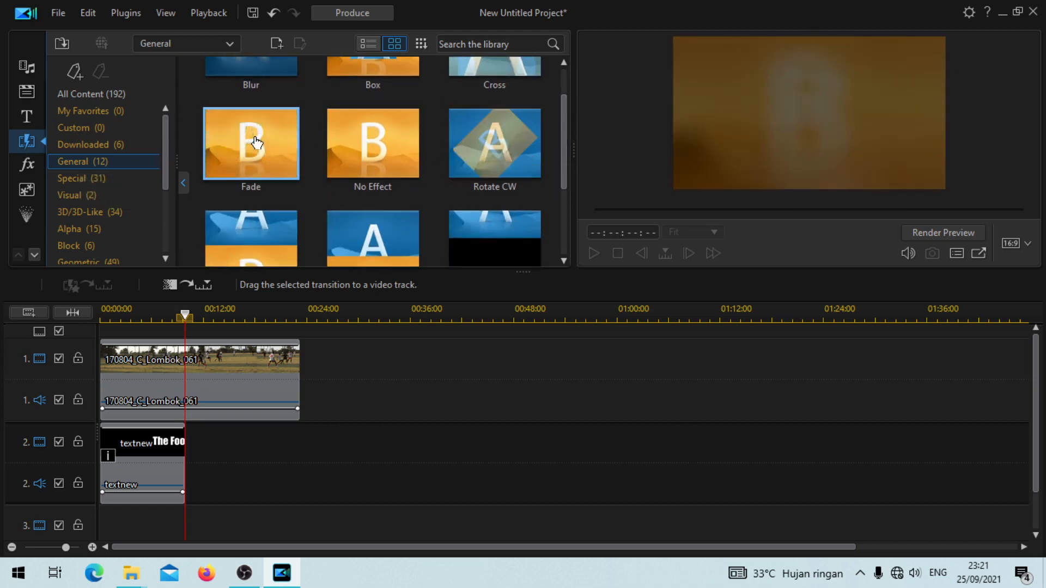
{"action": "left_click_drag", "start_coordinate": [256, 142], "coordinate": [181, 443]}
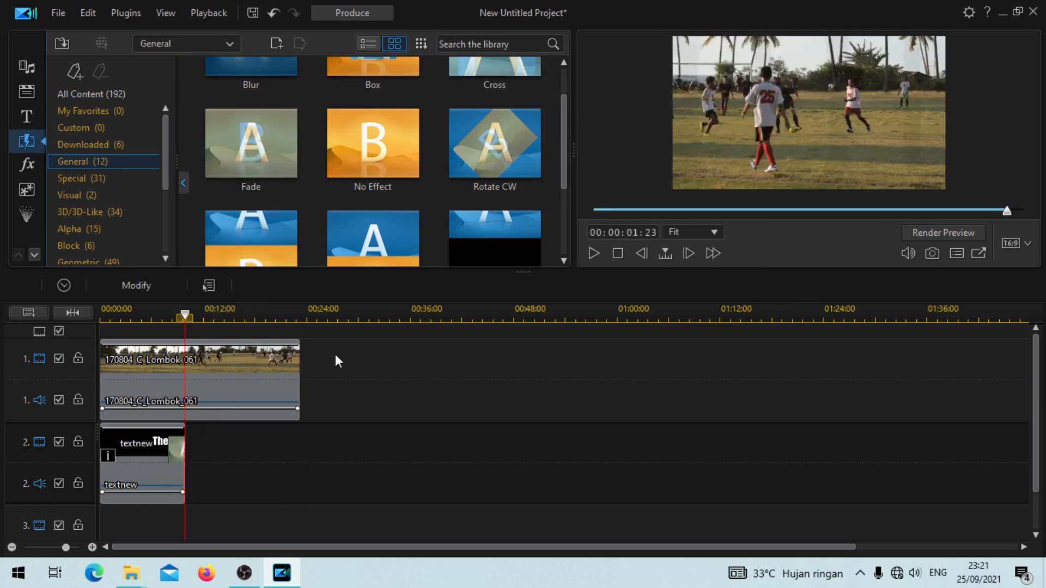
Step: Set the Fade transition's duration to 1 second and return the playhead to the start of the timeline
{"action": "double_click", "coordinate": [179, 444]}
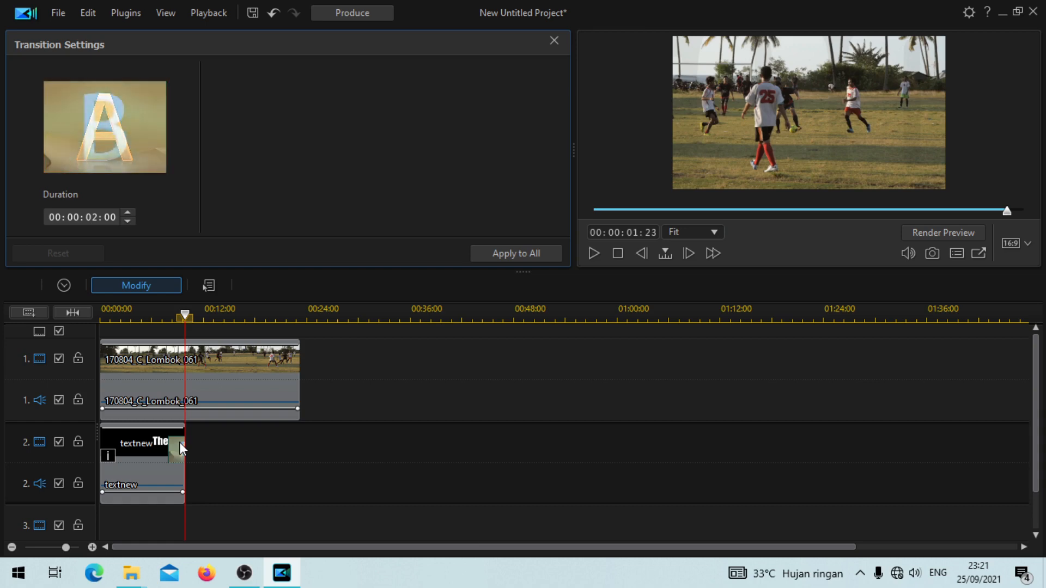
{"action": "left_click", "coordinate": [99, 221]}
{"action": "type", "text": "01"}
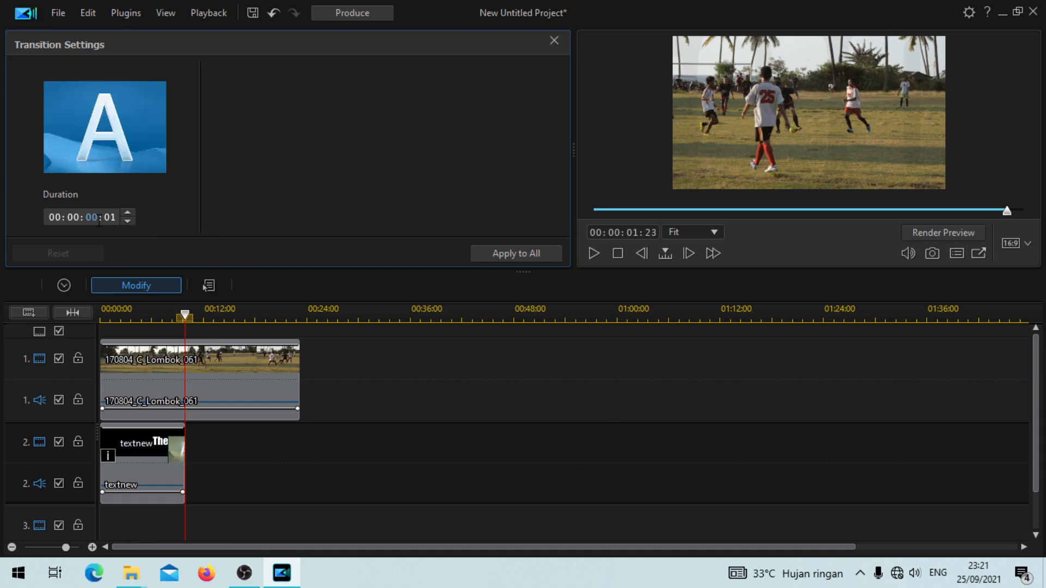
{"action": "left_click", "coordinate": [352, 454]}
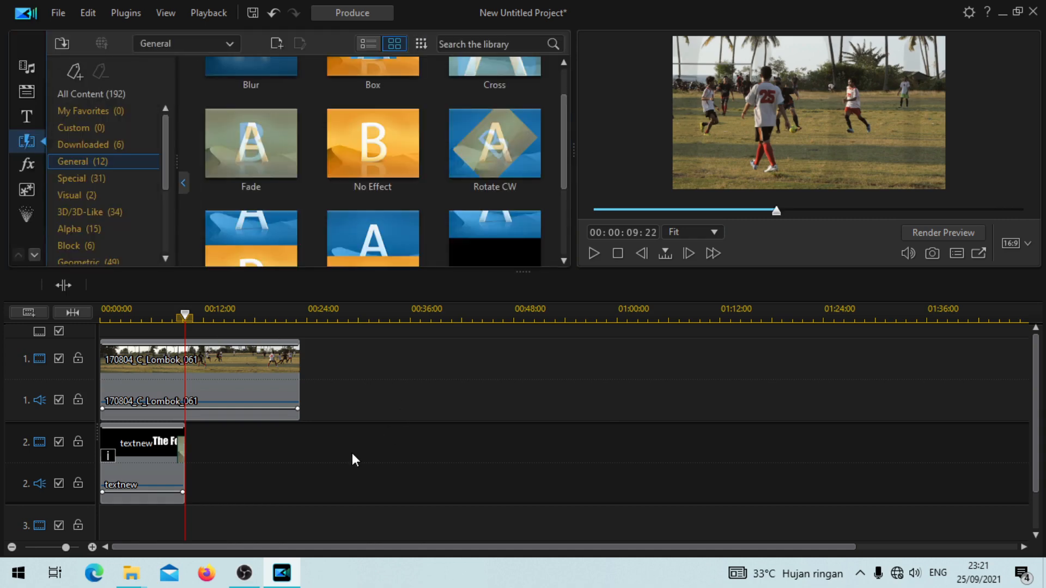
{"action": "left_click_drag", "start_coordinate": [185, 315], "coordinate": [109, 315]}
{"action": "left_click_drag", "start_coordinate": [104, 353], "coordinate": [85, 364]}
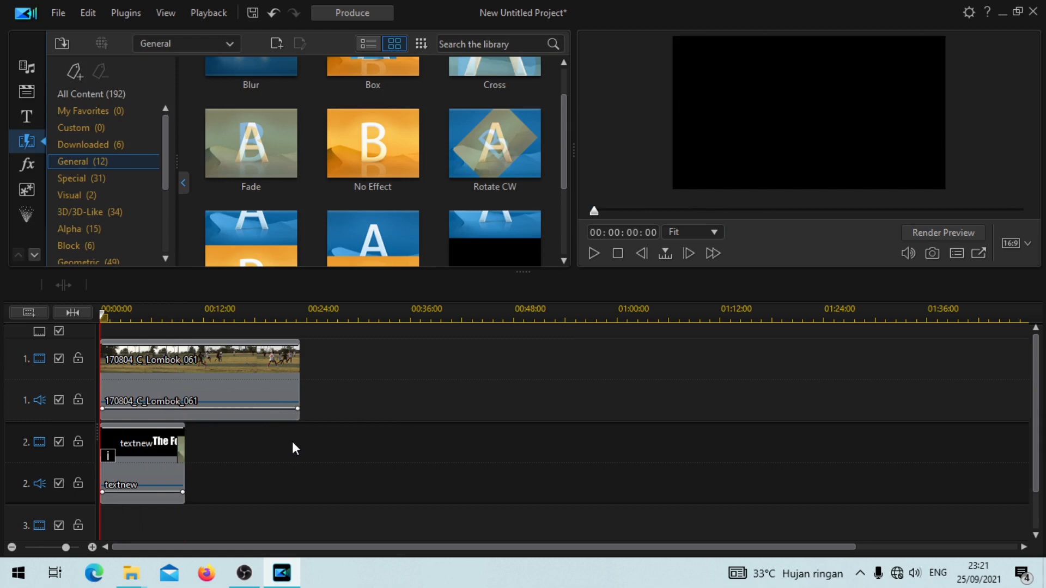
Step: Play back the intro from the start through the fade at the end of the text clip
{"action": "key", "text": "space"}
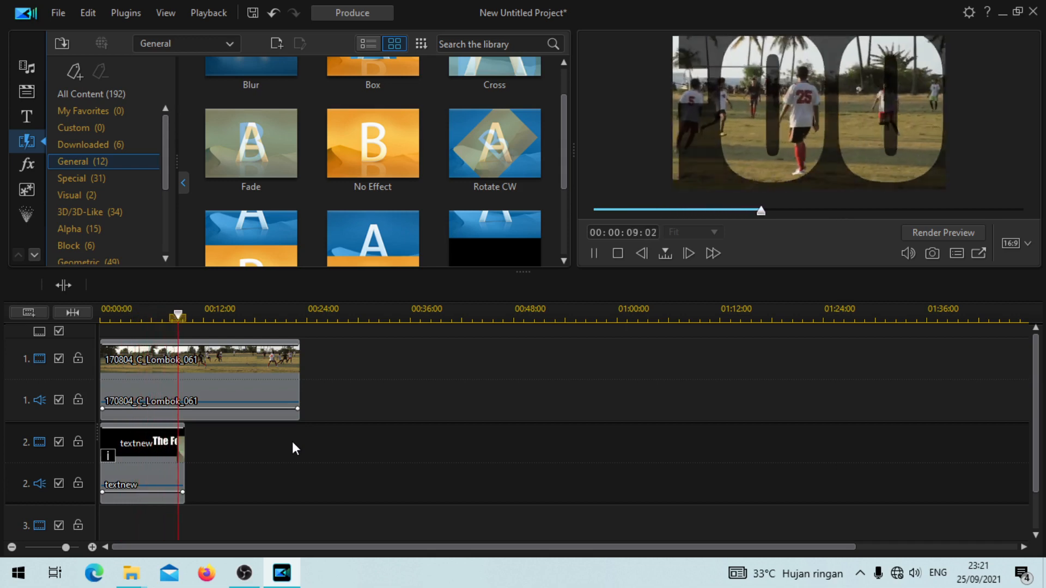
{"action": "key", "text": "space"}
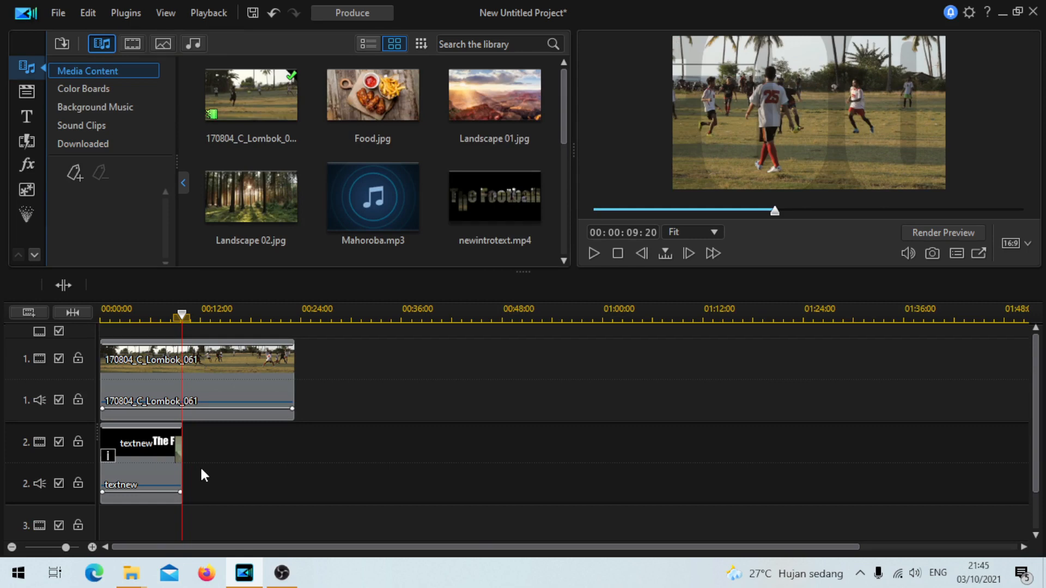
Step: Produce the project as an H.264 AVC MP4 file named hasilintrotext.mp4 in H:\Edit Video\latihan
{"action": "left_click", "coordinate": [349, 15]}
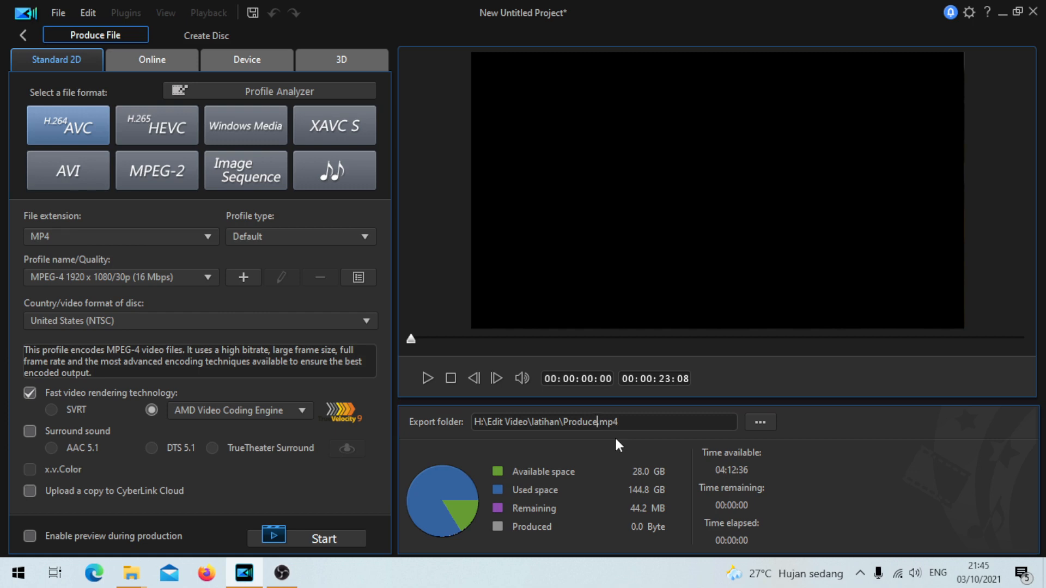
{"action": "key", "text": "BackSpace"}
{"action": "key", "text": "BackSpace"}
{"action": "key", "text": "BackSpace"}
{"action": "key", "text": "BackSpace"}
{"action": "key", "text": "BackSpace"}
{"action": "key", "text": "BackSpace"}
{"action": "type", "text": "hasilintrotext"}
{"action": "left_click", "coordinate": [334, 537]}
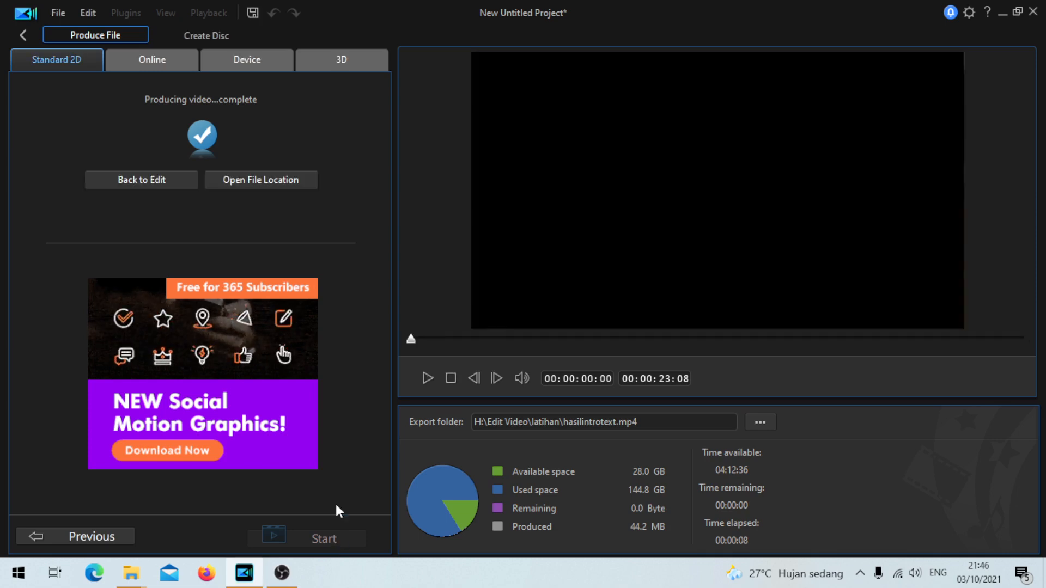
Step: Open the location of the produced file and play the hasilintrotext video
{"action": "left_click", "coordinate": [250, 185]}
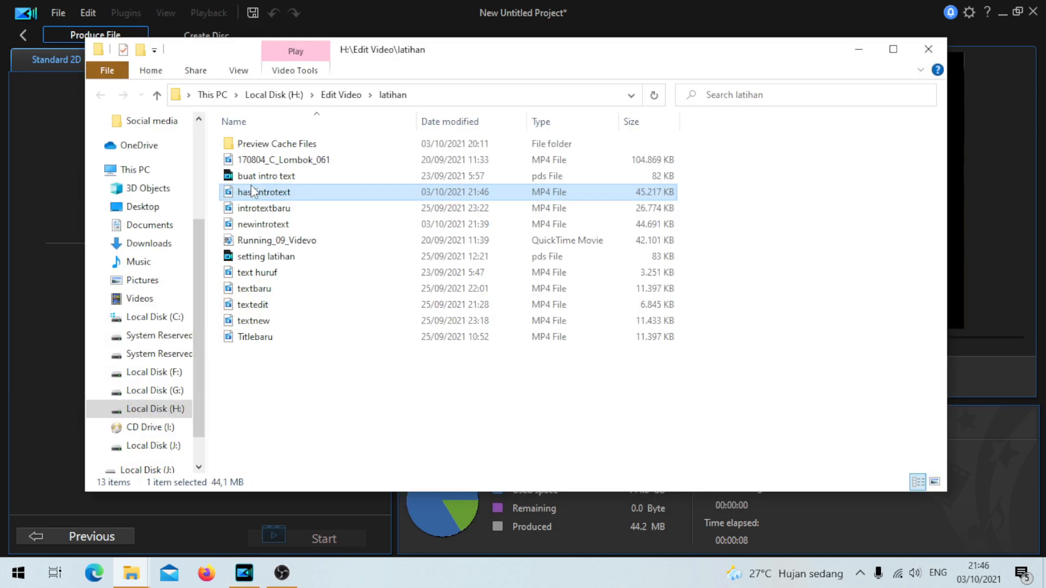
{"action": "double_click", "coordinate": [287, 196]}
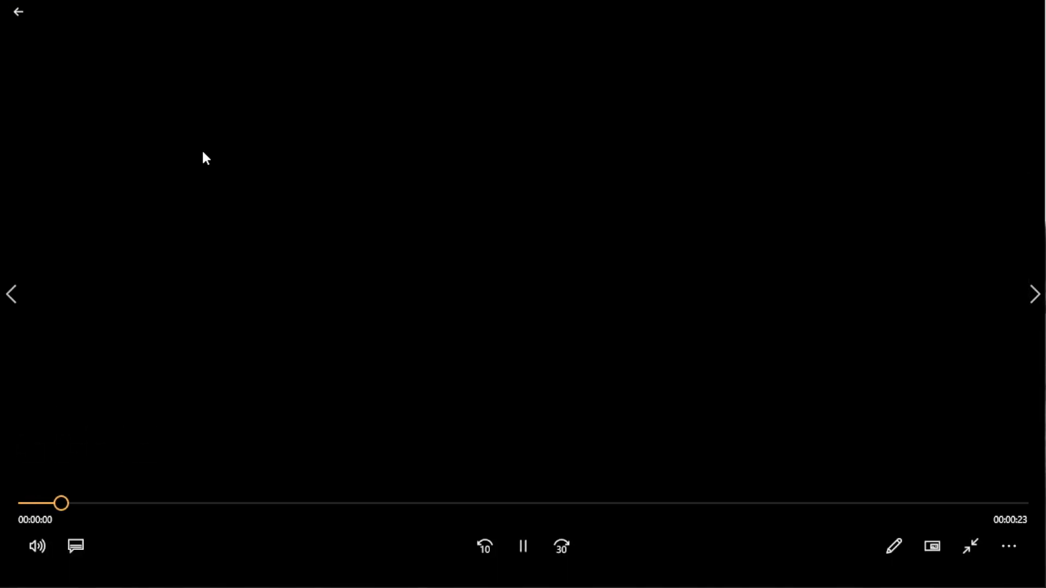